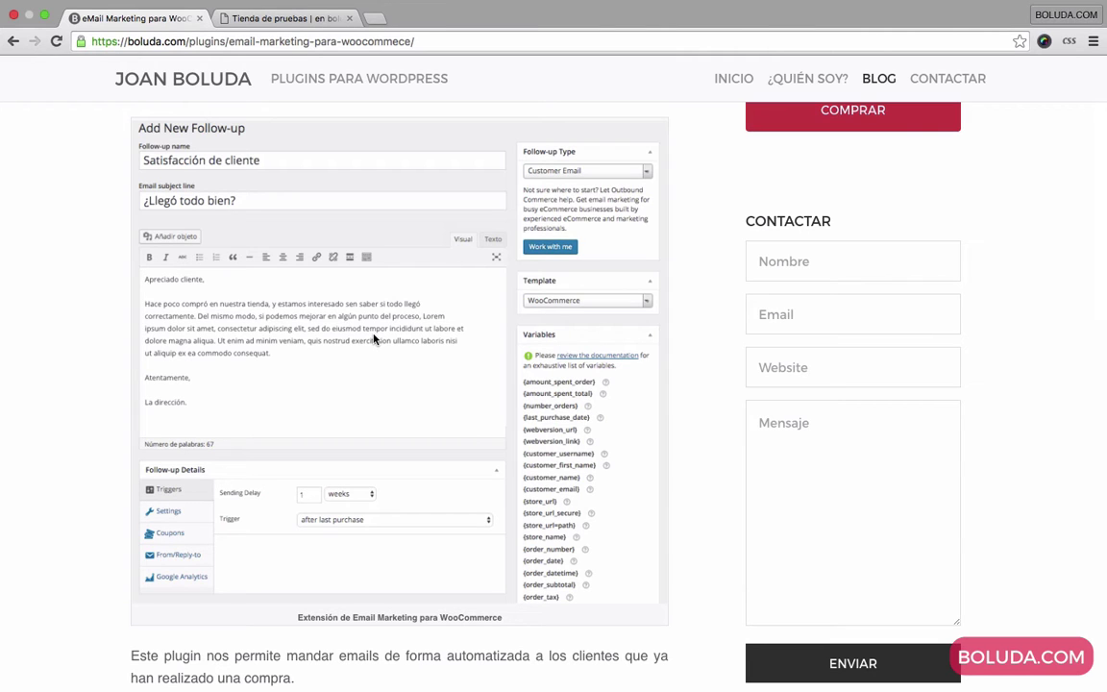
Step: Close the 'eMail Marketing para WooCommece' tab, leaving the Tienda de pruebas shop page
{"action": "scroll", "coordinate": [375, 338], "scroll_direction": "up", "scroll_amount": 3}
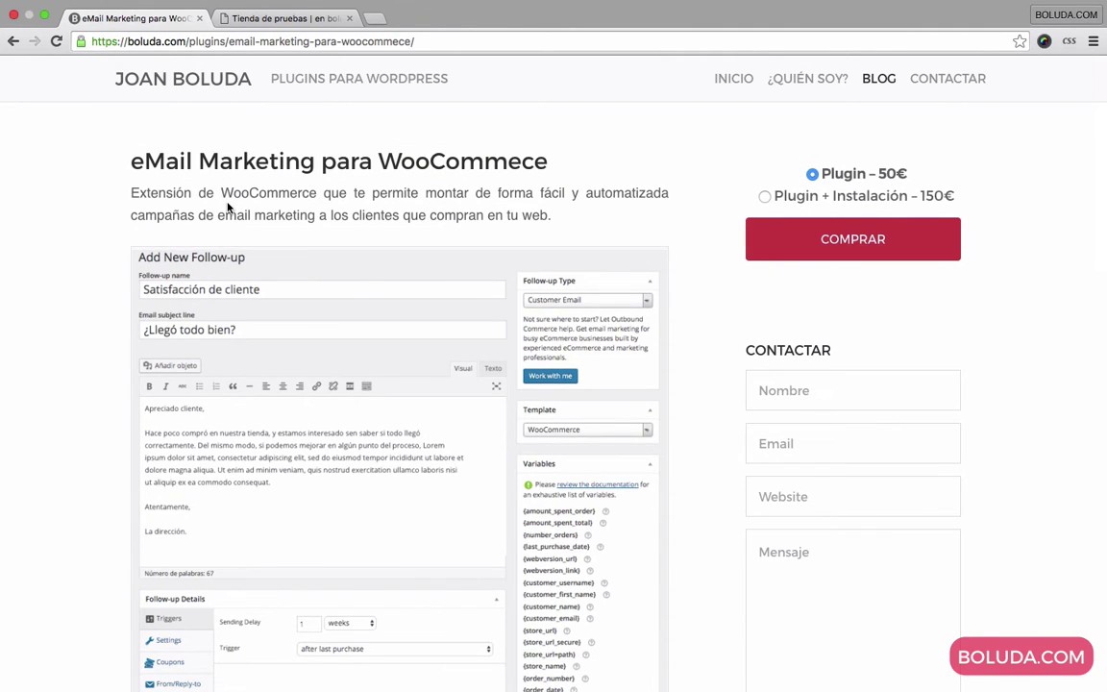
{"action": "left_click", "coordinate": [199, 18]}
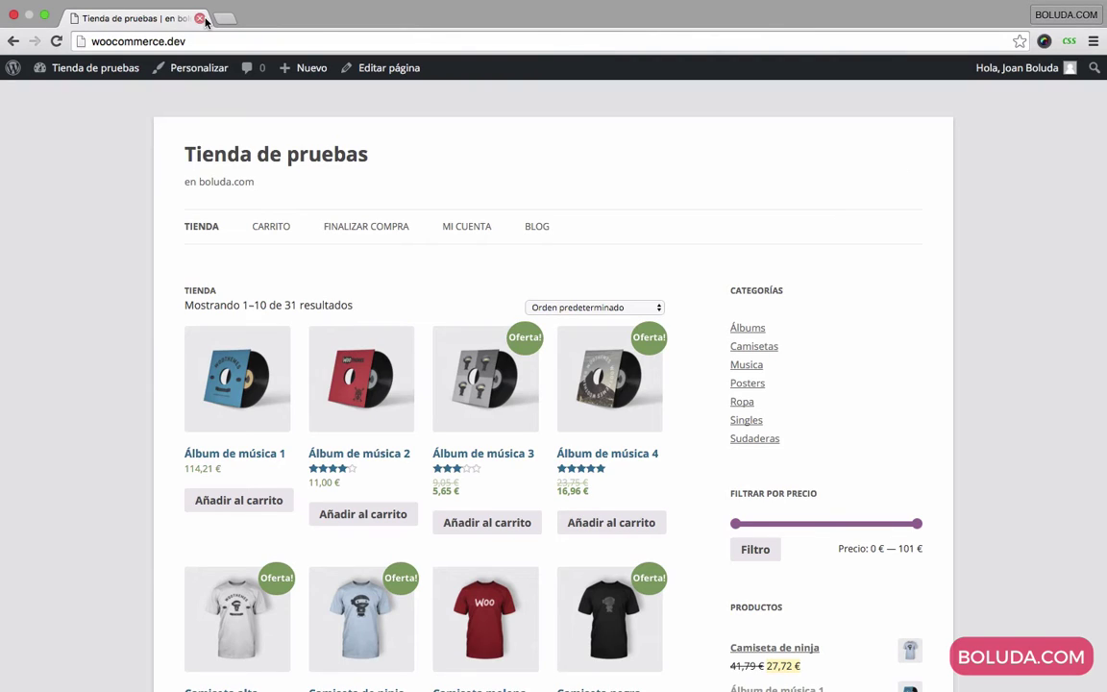
Step: Go to the admin dashboard and start a new email under Follow-Up Emails > New Email
{"action": "mouse_move", "coordinate": [68, 67]}
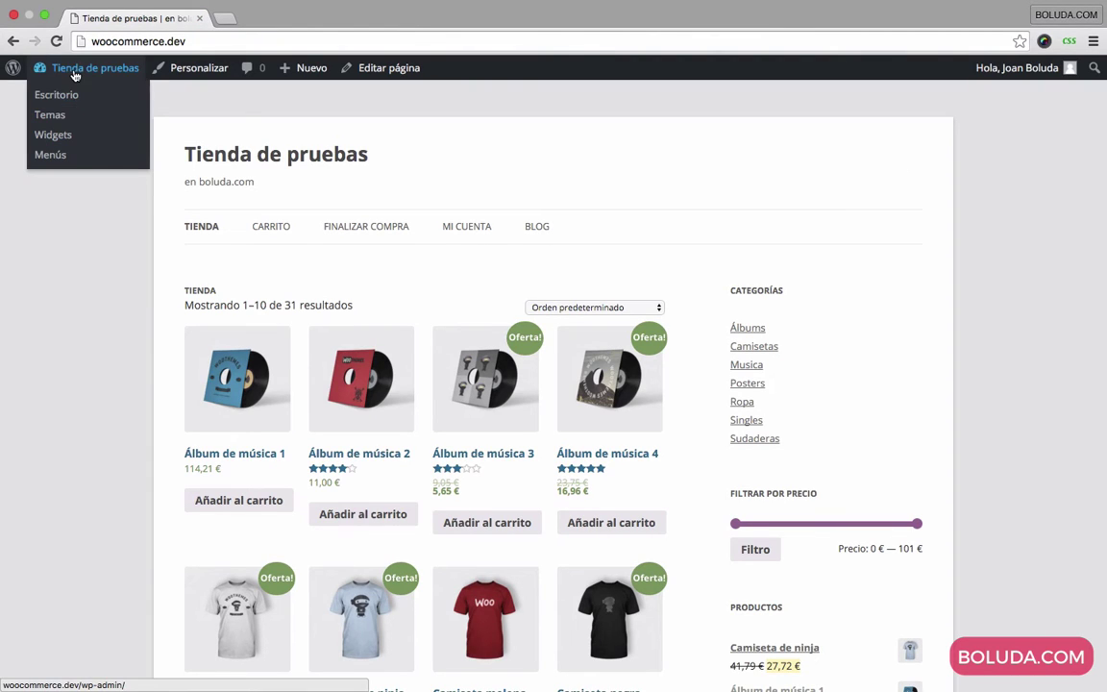
{"action": "left_click", "coordinate": [44, 96]}
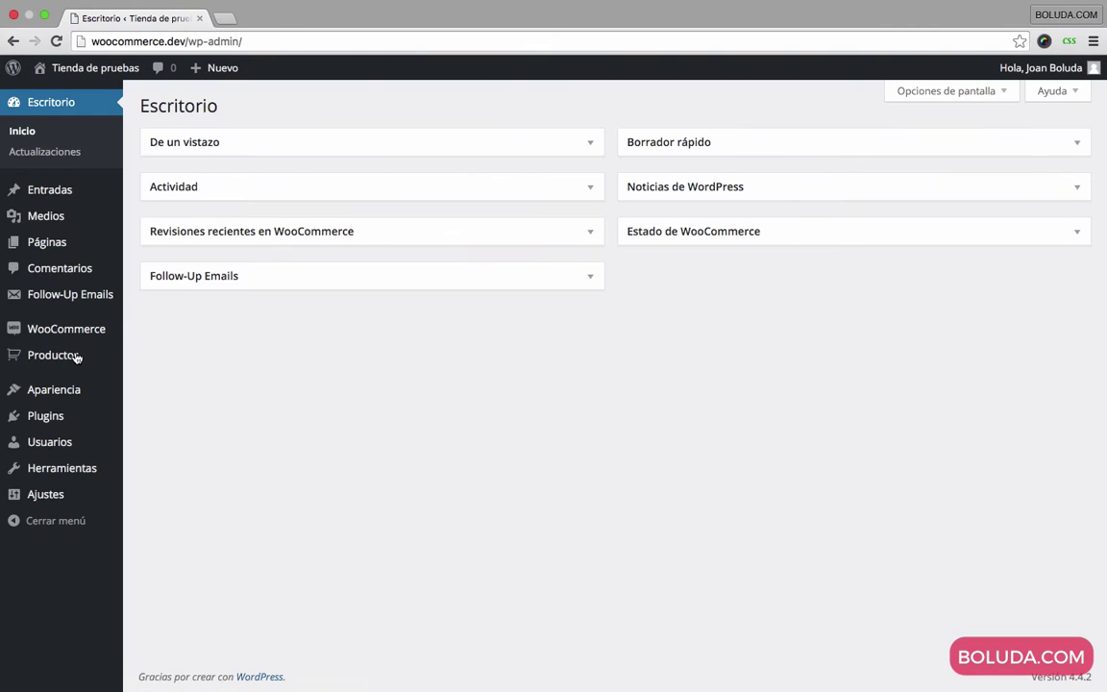
{"action": "mouse_move", "coordinate": [40, 297]}
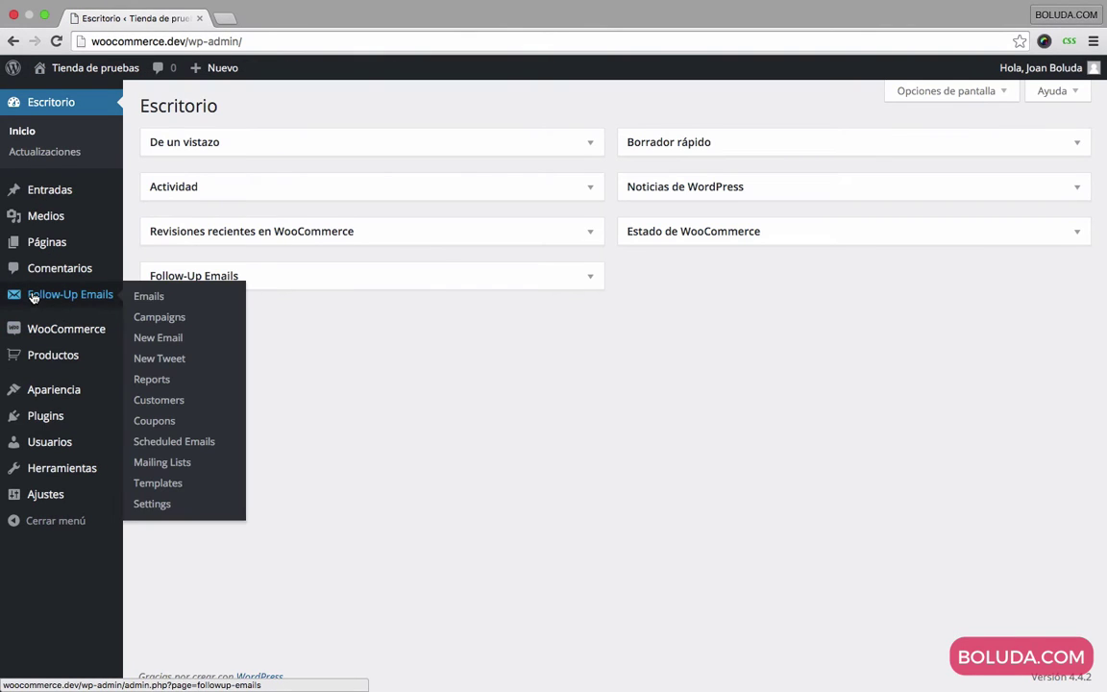
{"action": "left_click", "coordinate": [164, 345]}
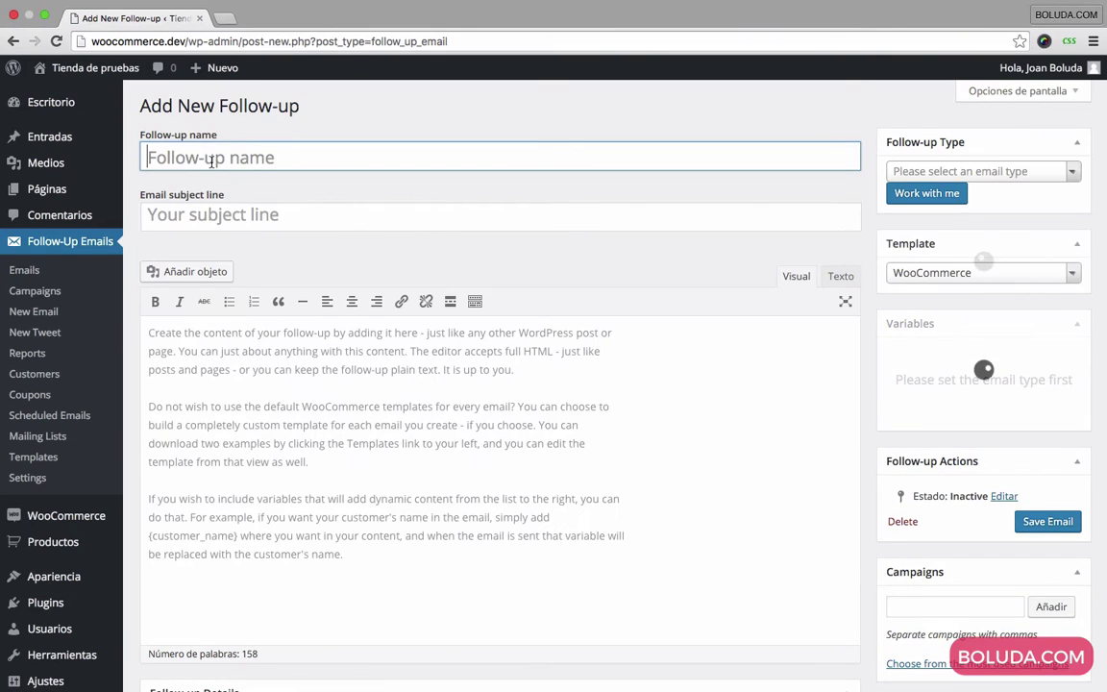
Step: Name the follow-up 'Satisfacción del cliente' and set its type to Customer Email
{"action": "left_click", "coordinate": [212, 161]}
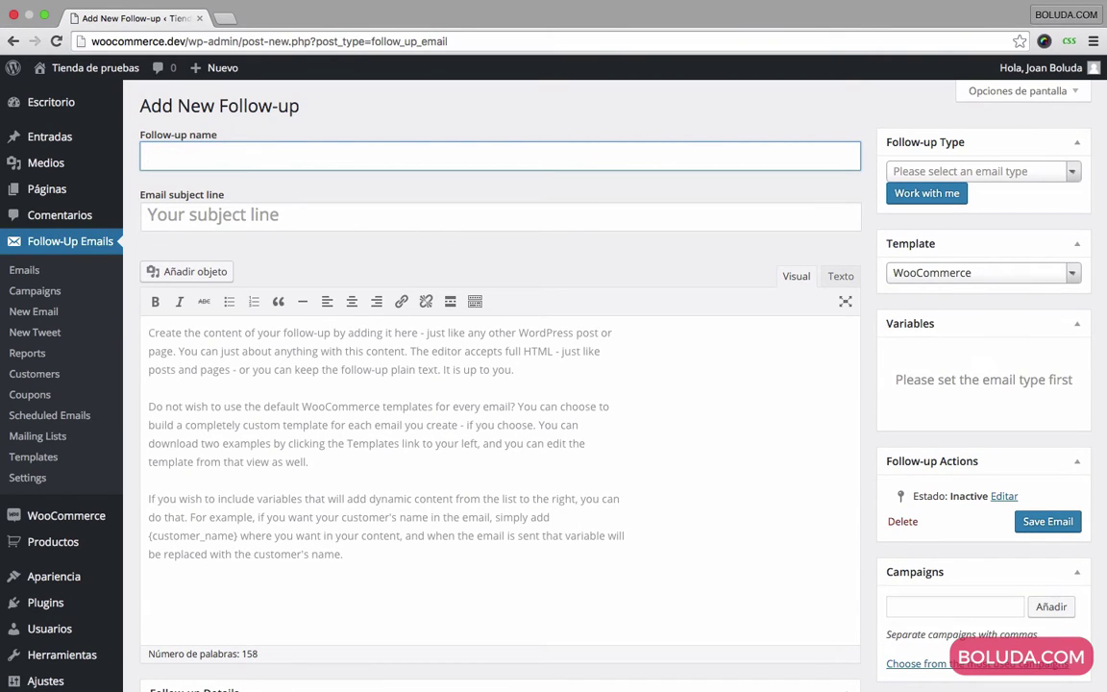
{"action": "type", "text": "Satisfacción del cliente"}
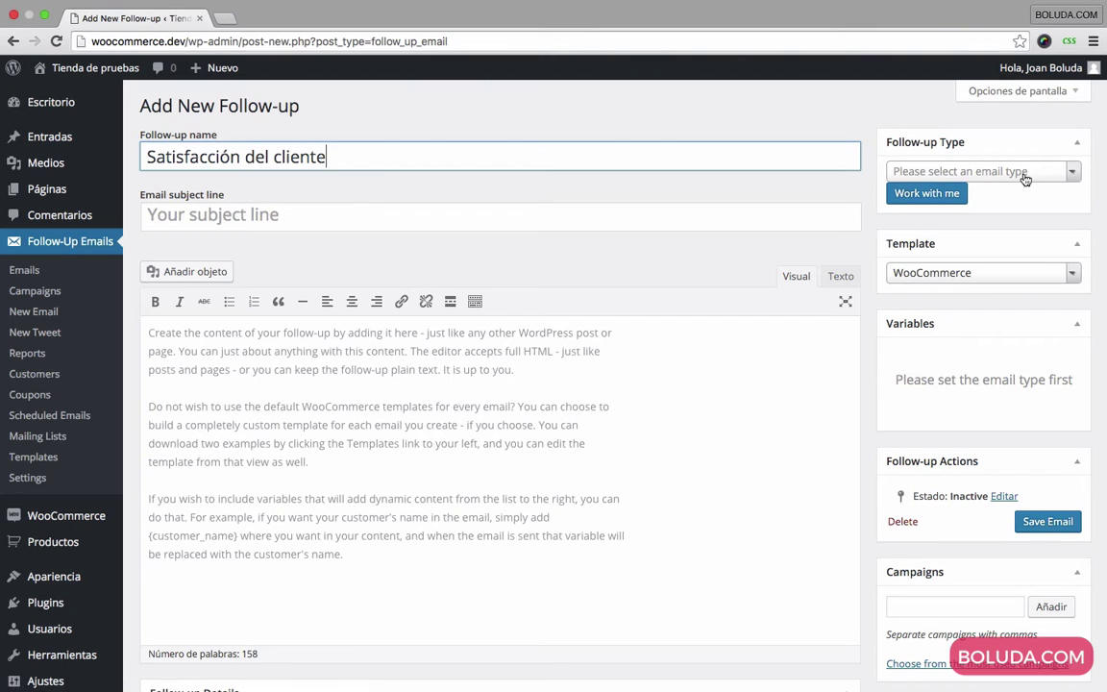
{"action": "left_click", "coordinate": [929, 170]}
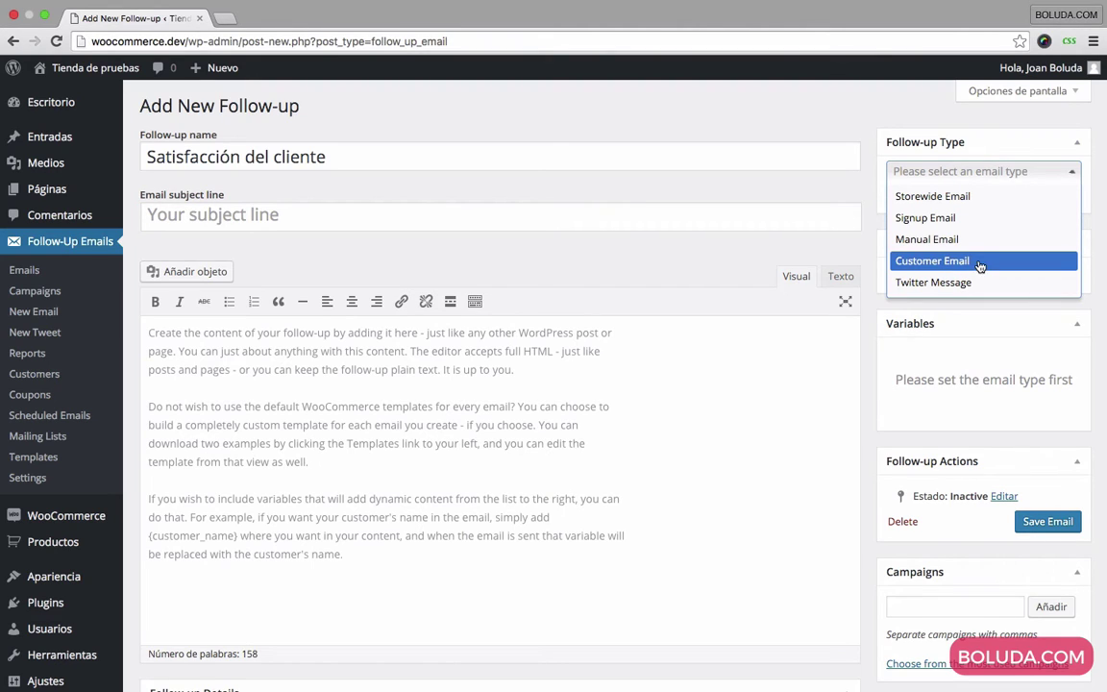
{"action": "left_click", "coordinate": [981, 265]}
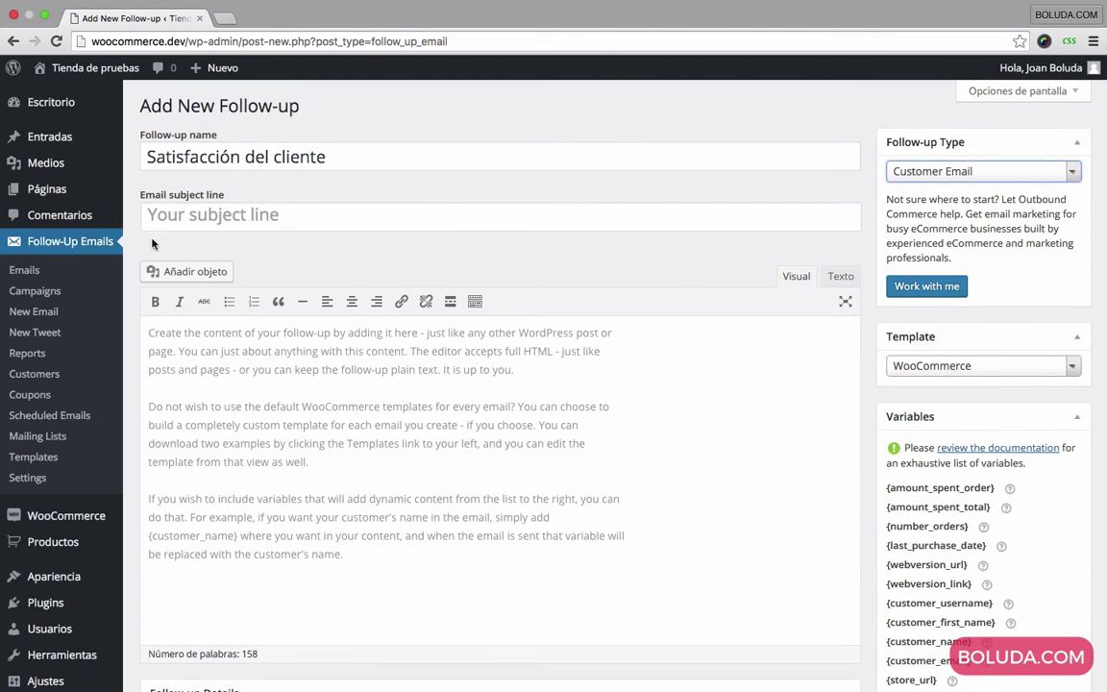
Step: Enter '¿Todo correcto?' as the email subject line
{"action": "left_click", "coordinate": [180, 214]}
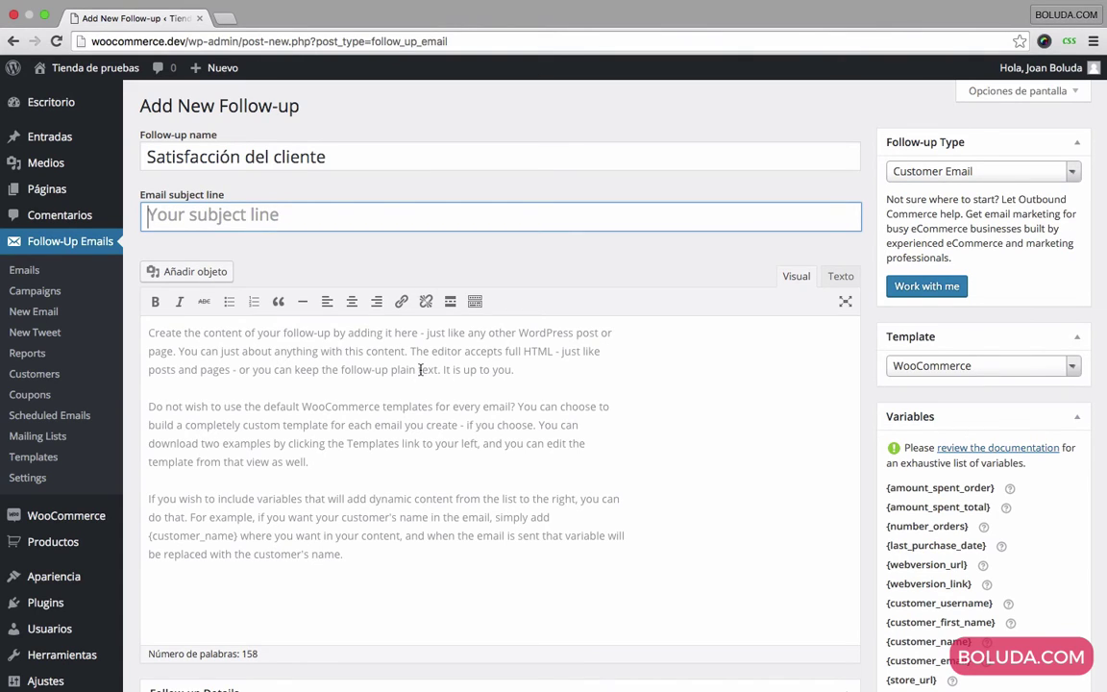
{"action": "type", "text": "¿?"}
{"action": "key", "text": "Left"}
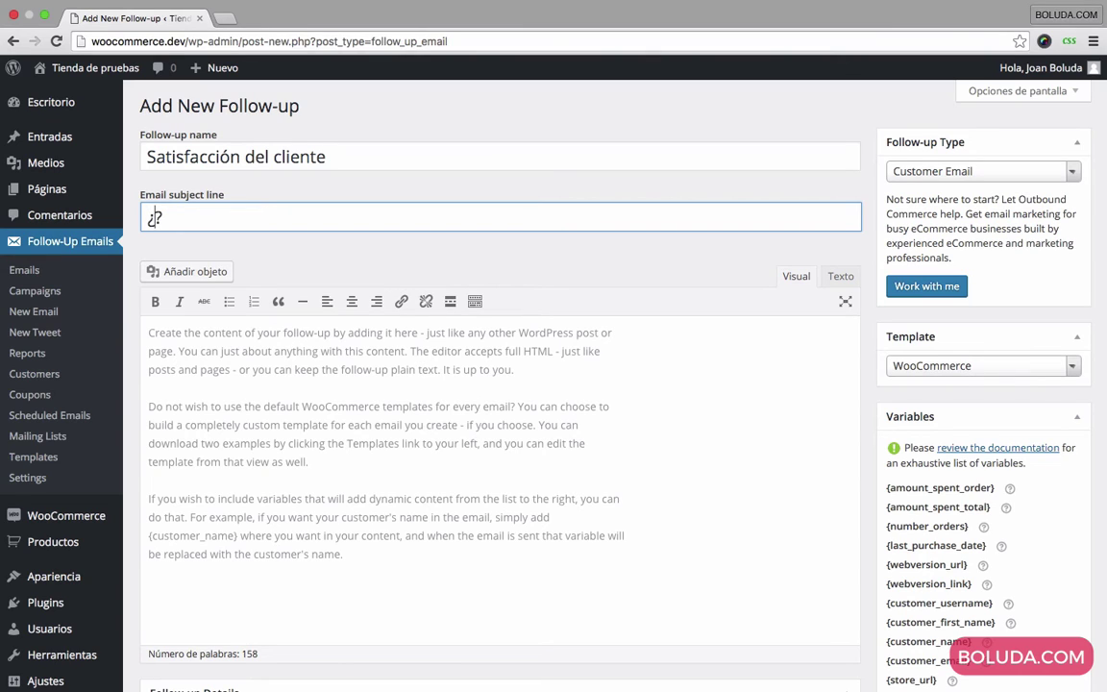
{"action": "type", "text": "Todo correcto"}
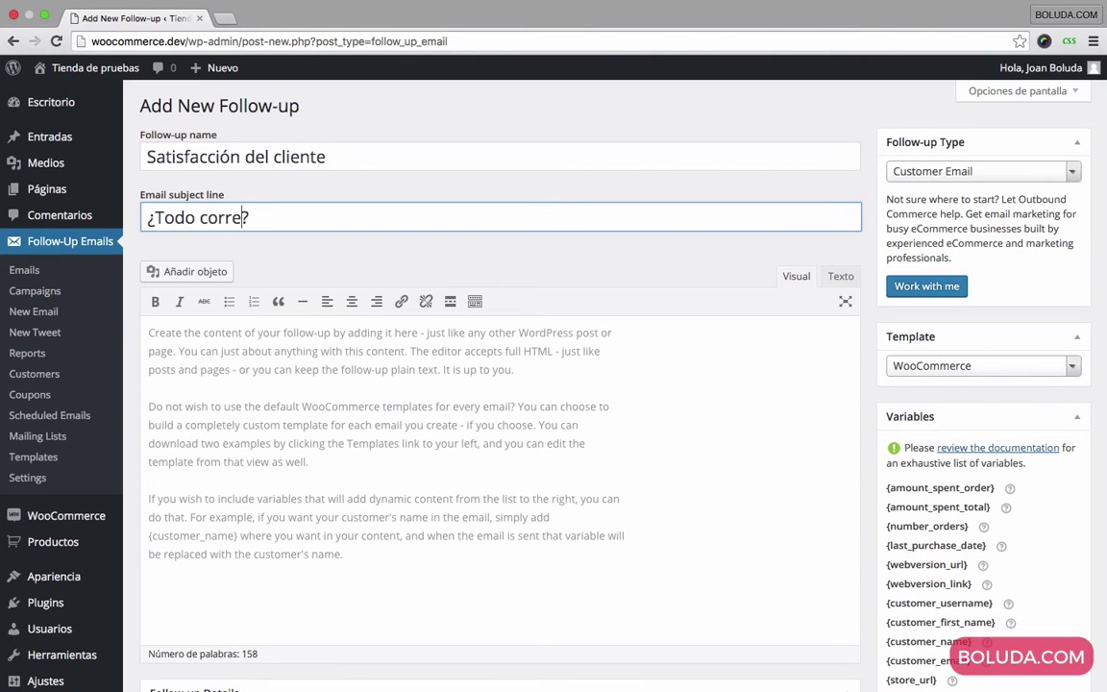
Step: Write the greeting 'Apreciado cliente,' and a paragraph asking whether the customer is happy with the service
{"action": "left_click", "coordinate": [324, 418]}
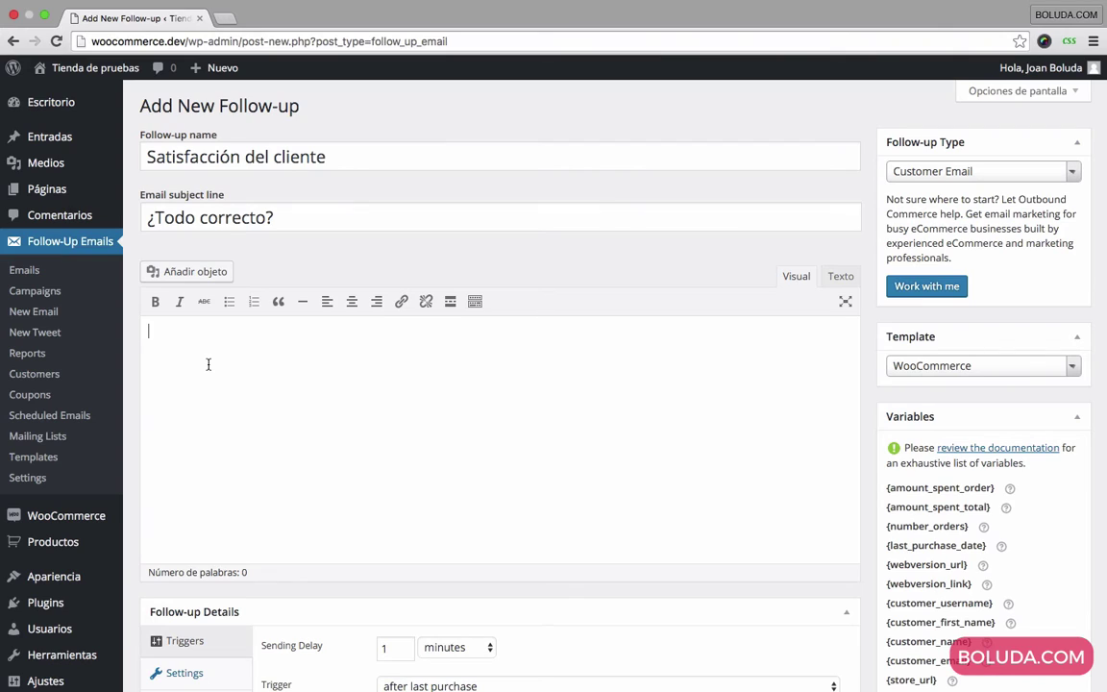
{"action": "type", "text": "Apreciado cliente,"}
{"action": "key", "text": "Return"}
{"action": "type", "text": "Hace "}
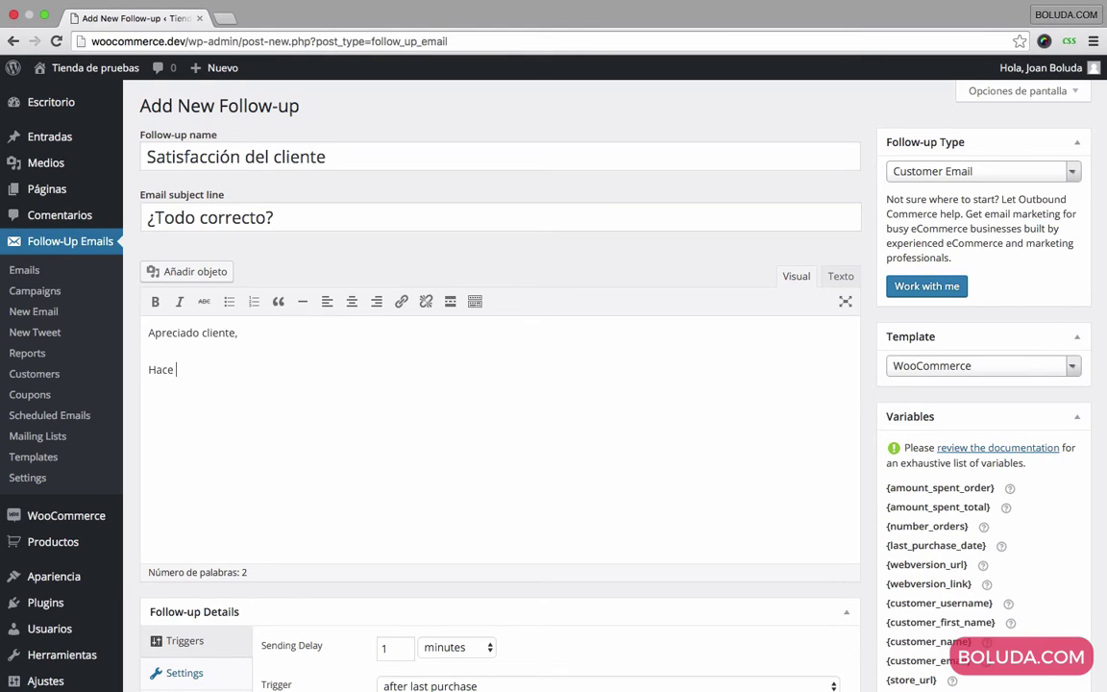
{"action": "type", "text": "poco compró un pro"}
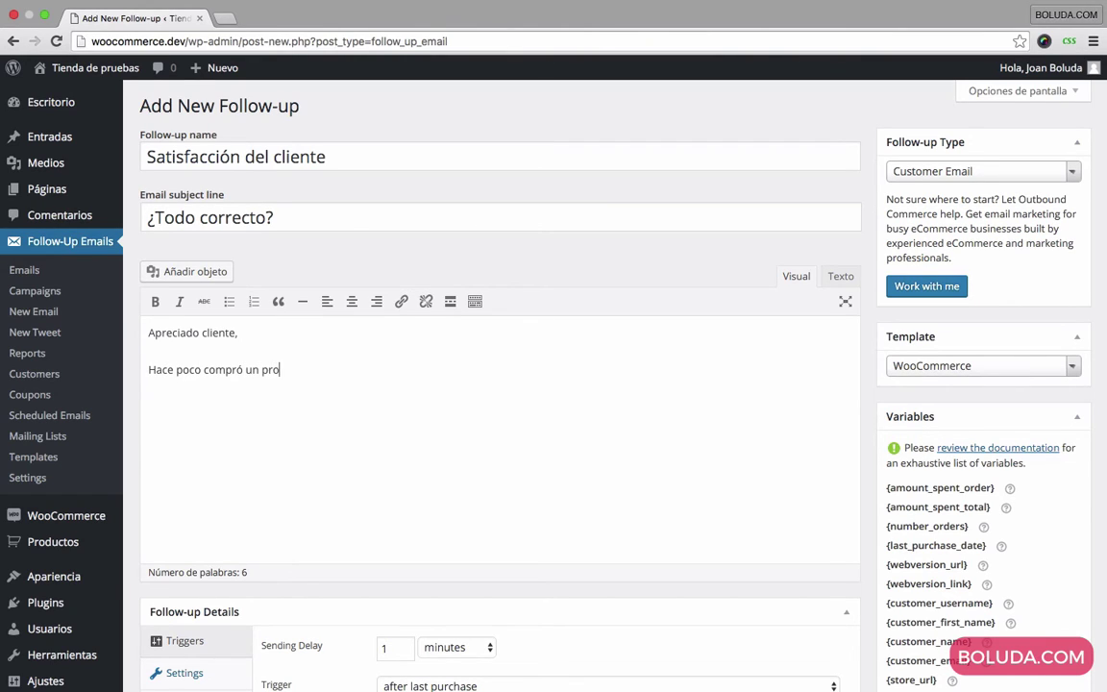
{"action": "type", "text": "ducto en nue"}
{"action": "type", "text": "stra tienda. Qu"}
{"action": "type", "text": "isieramos s"}
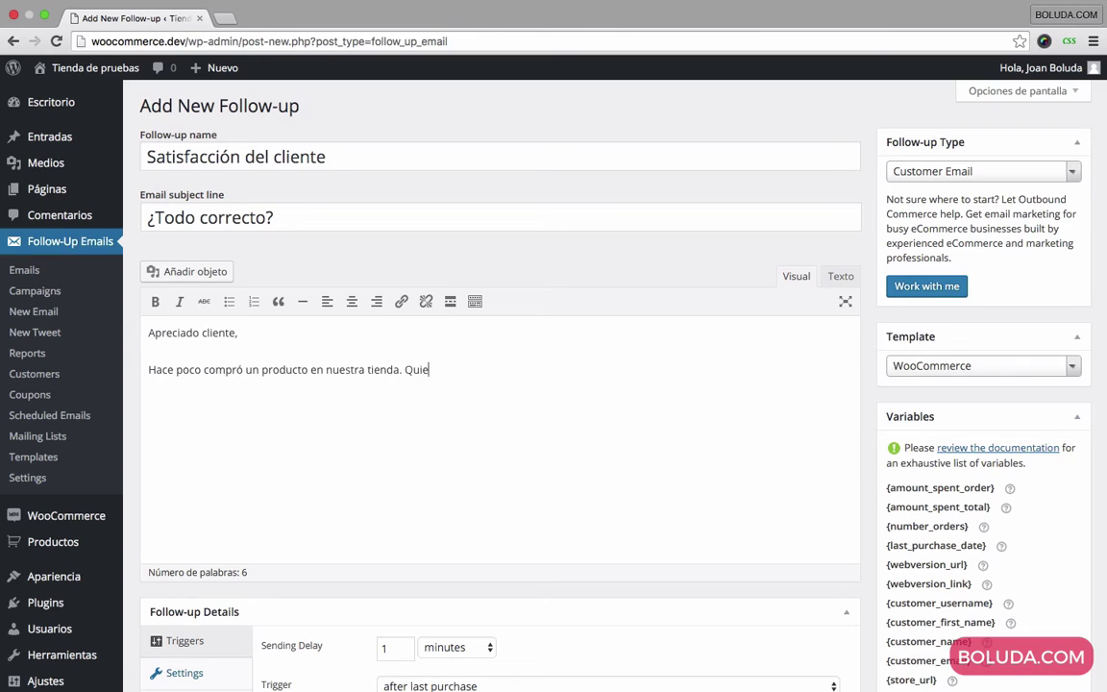
{"action": "type", "text": "aber"}
{"action": "left_click", "coordinate": [437, 369]}
{"action": "key", "text": "BackSpace"}
{"action": "type", "text": "é"}
{"action": "type", "text": "si está contento"}
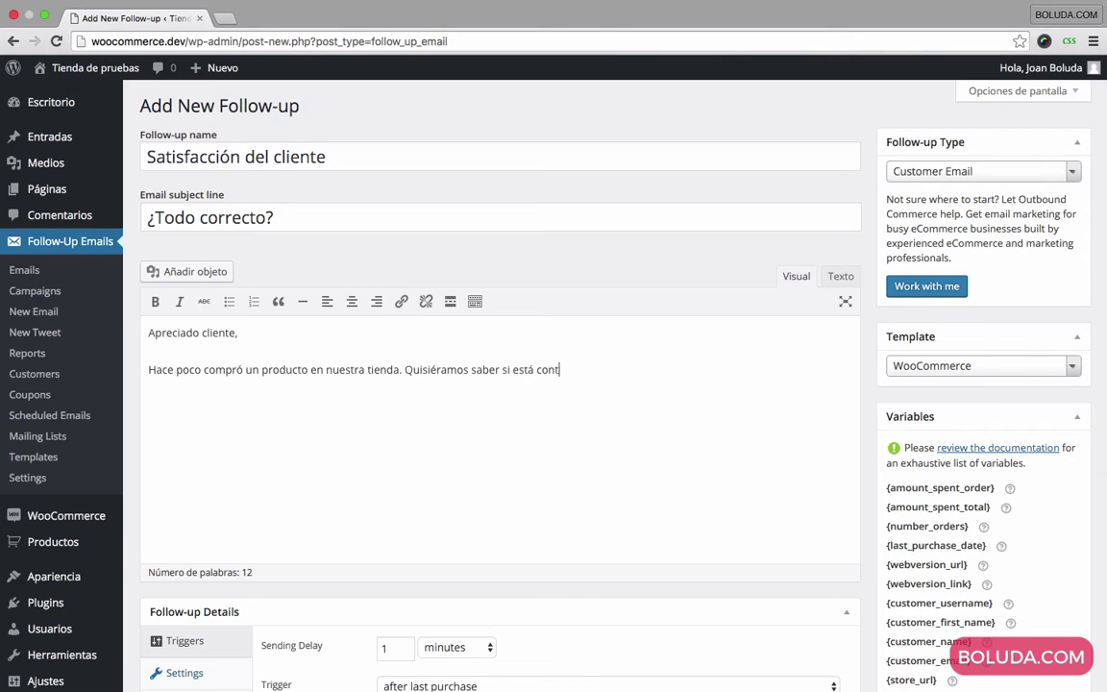
{"action": "type", "text": " e"}
{"action": "type", "text": "on "}
{"action": "type", "text": "nuestro servicio y si "}
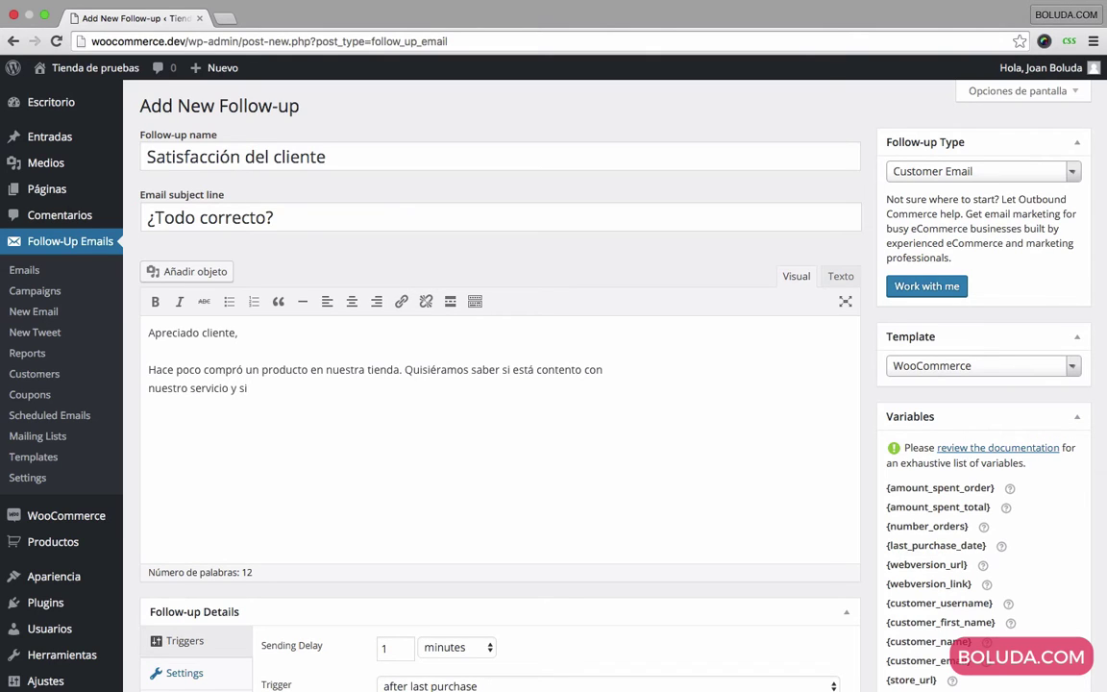
{"action": "type", "text": "podemos mejor"}
{"action": "type", "text": "ar en algo"}
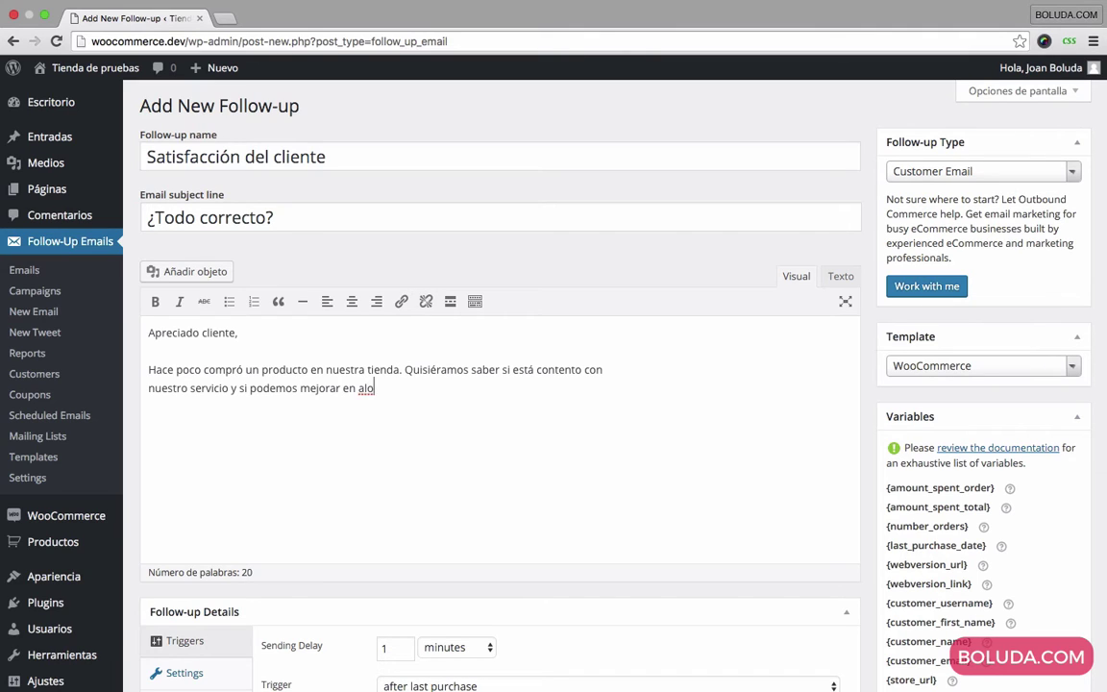
{"action": "type", "text": "."}
{"action": "key", "text": "Return"}
Step: Paste a Lorem ipsum paragraph and sign off with 'Atentamente,' and 'La dirección'
{"action": "type", "text": "Lorem ipsum dolor sit amet, consectetur adipiscing elit, sed do eiusmod tempor incididunt ut labore et dolore magna aliqua. Ut enim ad minim veniam, quis nostrud exercitation ullamco laboris nisi ut aliquip ex ea commodo consequat. Duis aute irure dolor in reprehenderit in voluptate velit esse cillum dolore eu fugiat nulla pariatur. Excepteur sint occaecat cupidatat non proident, sunt in culpa qui officia deserunt mollit anim id est laborum."}
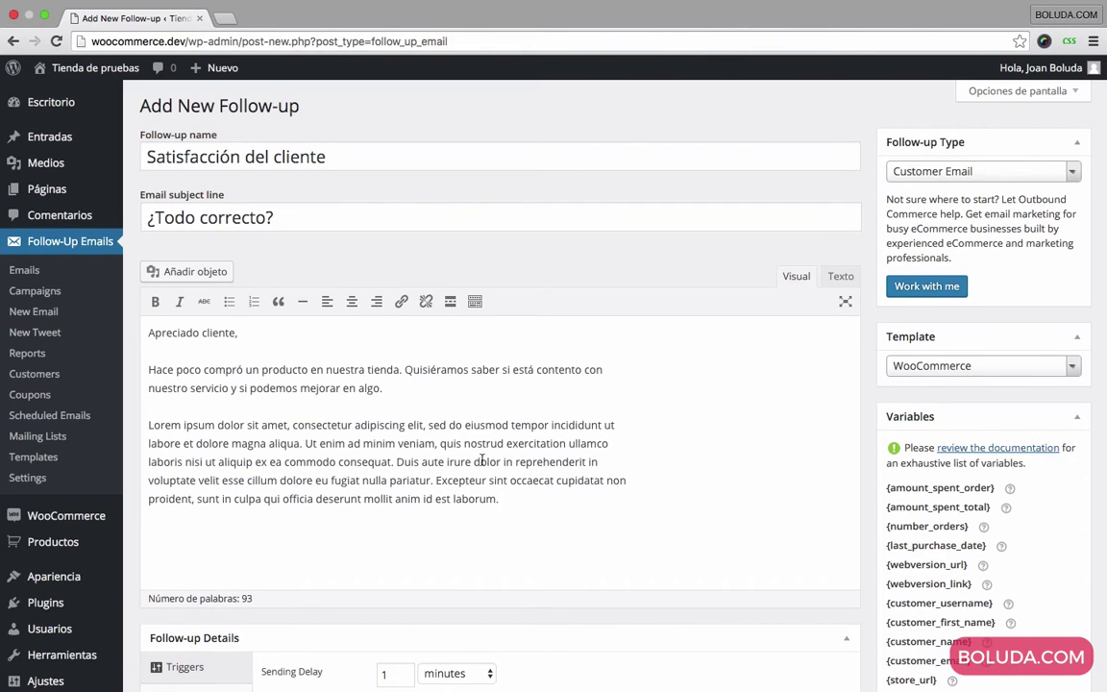
{"action": "key", "text": "Return"}
{"action": "type", "text": "At"}
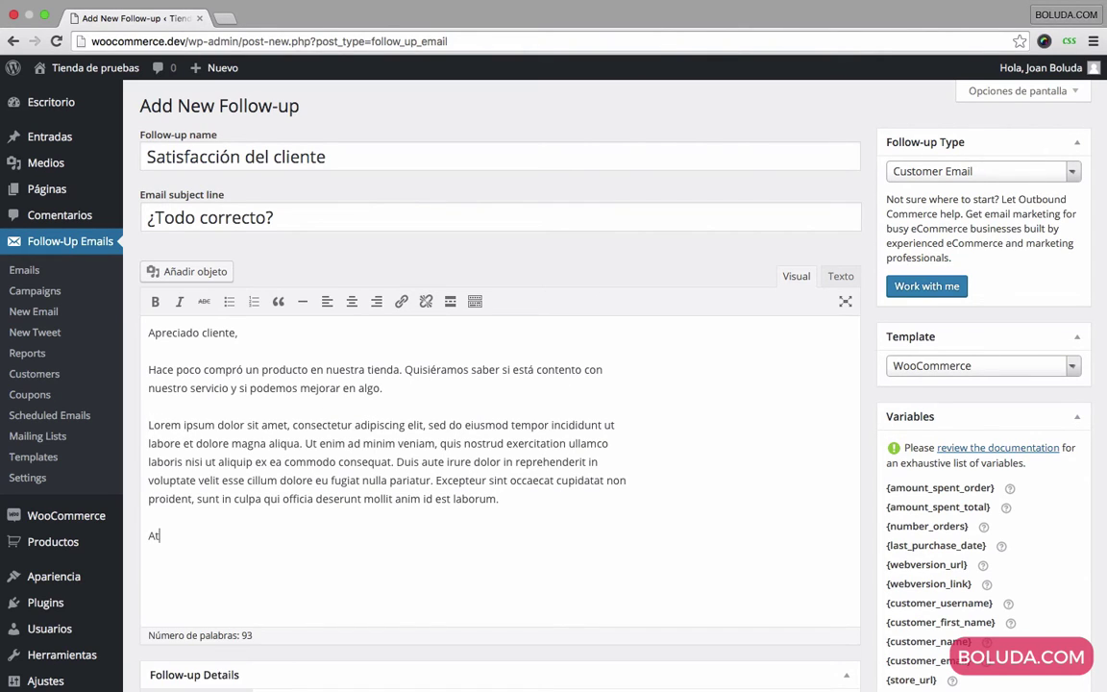
{"action": "type", "text": "entamente,"}
{"action": "key", "text": "Return"}
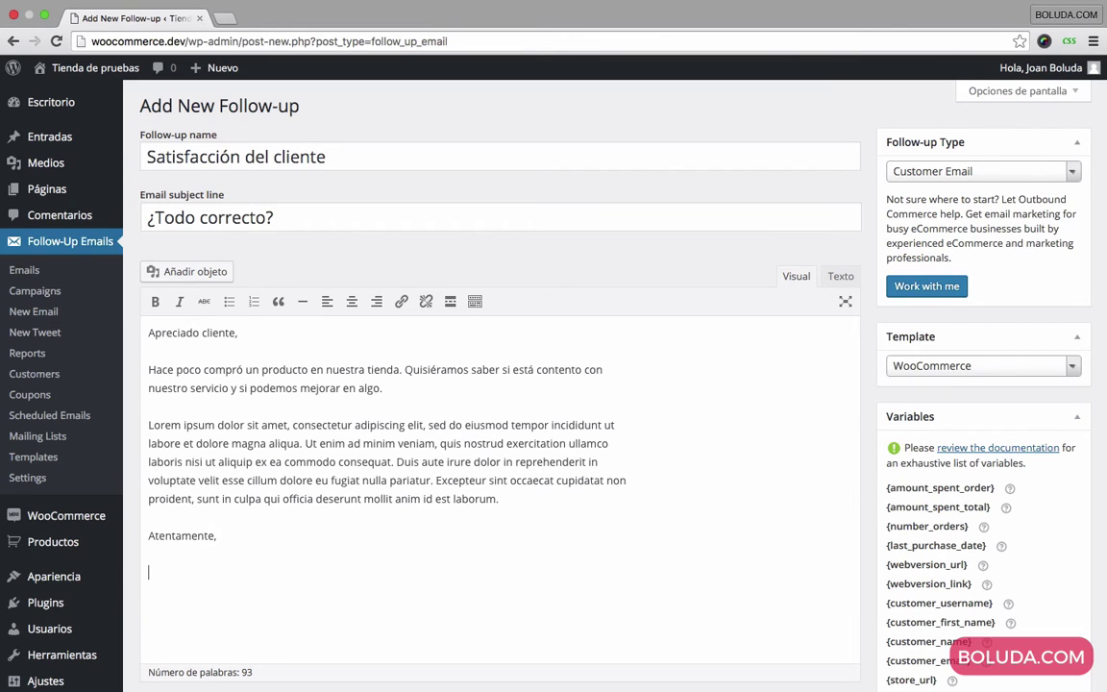
{"action": "type", "text": "La dirección"}
Step: Replace 'cliente' in the greeting with the customer_name variable and remove its bold formatting
{"action": "double_click", "coordinate": [209, 332]}
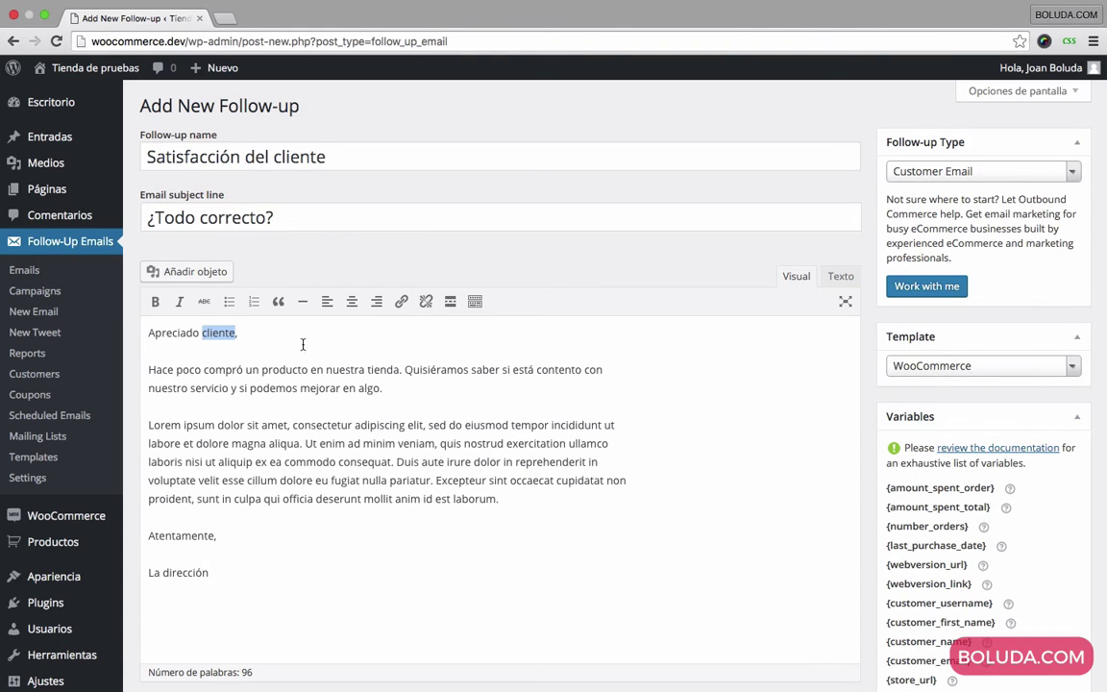
{"action": "key", "text": "BackSpace"}
{"action": "scroll", "coordinate": [882, 485], "scroll_direction": "down", "scroll_amount": 5}
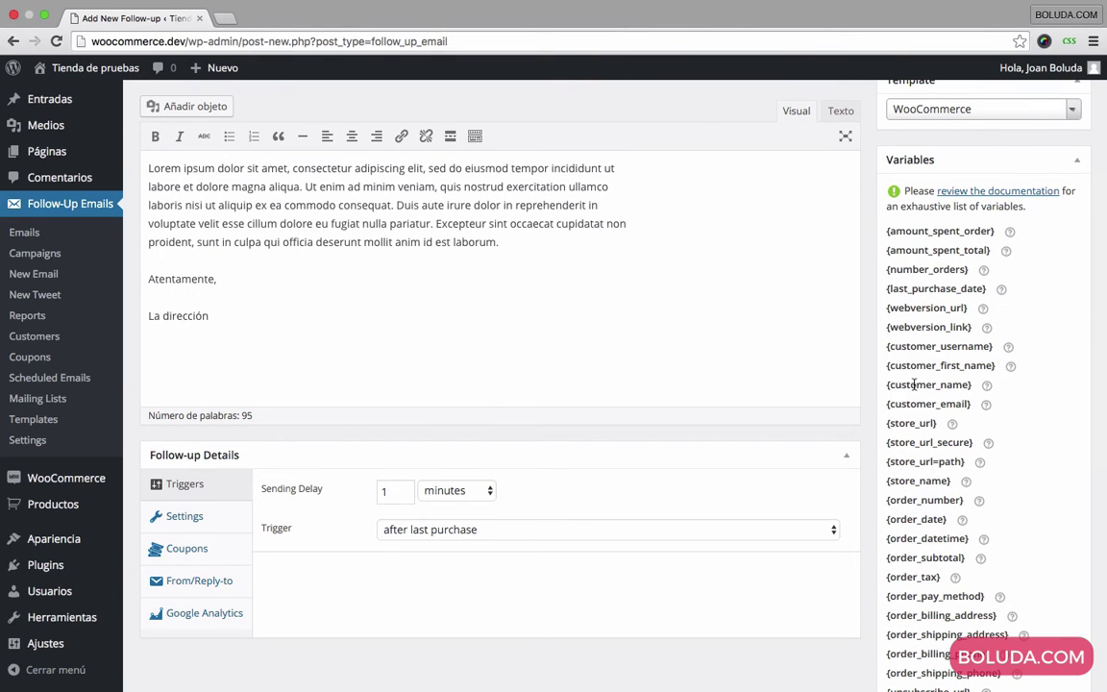
{"action": "double_click", "coordinate": [914, 385]}
{"action": "scroll", "coordinate": [865, 384], "scroll_direction": "up", "scroll_amount": 4}
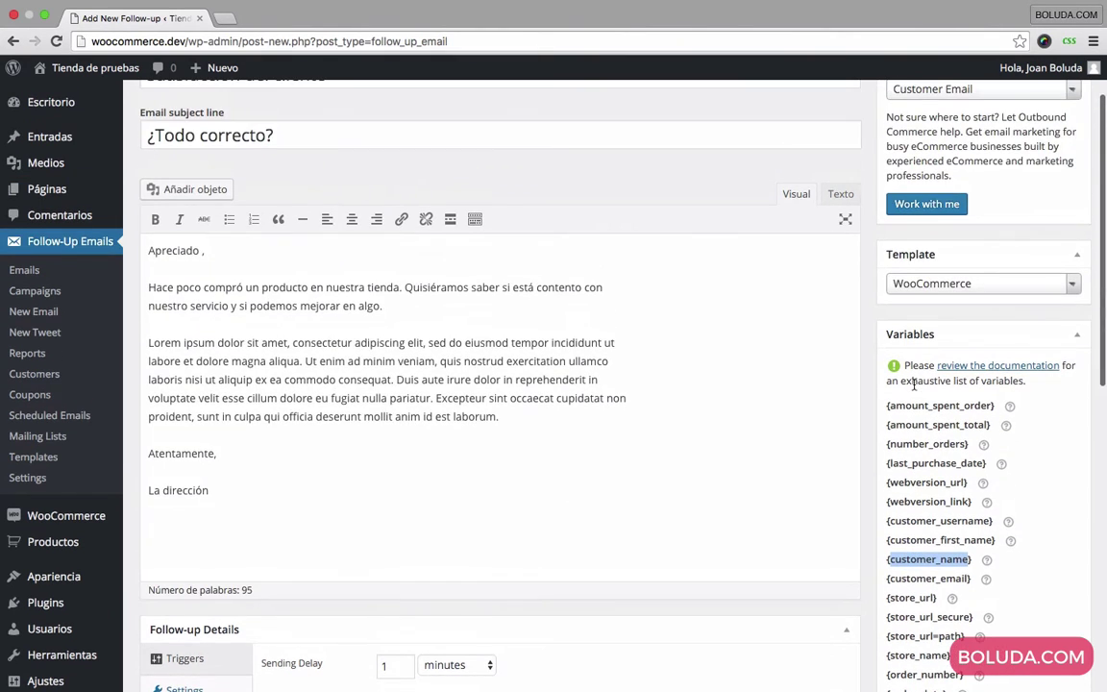
{"action": "left_click", "coordinate": [340, 242]}
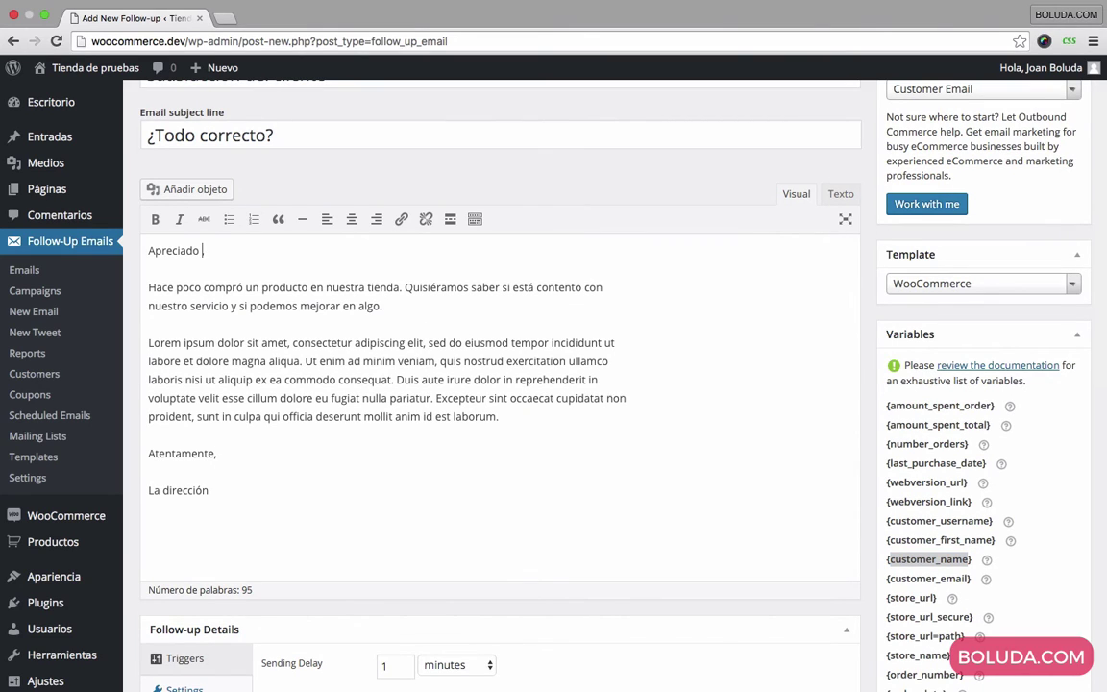
{"action": "type", "text": "customer_name},"}
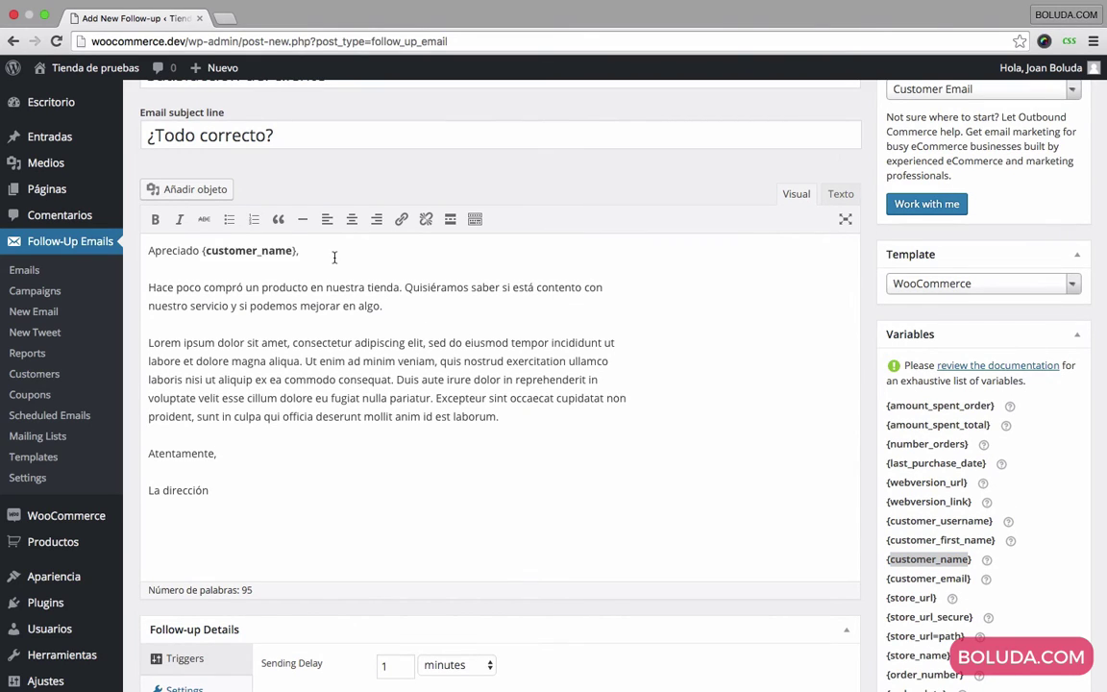
{"action": "key", "text": "alt+shift+Left"}
{"action": "key", "text": "super+b"}
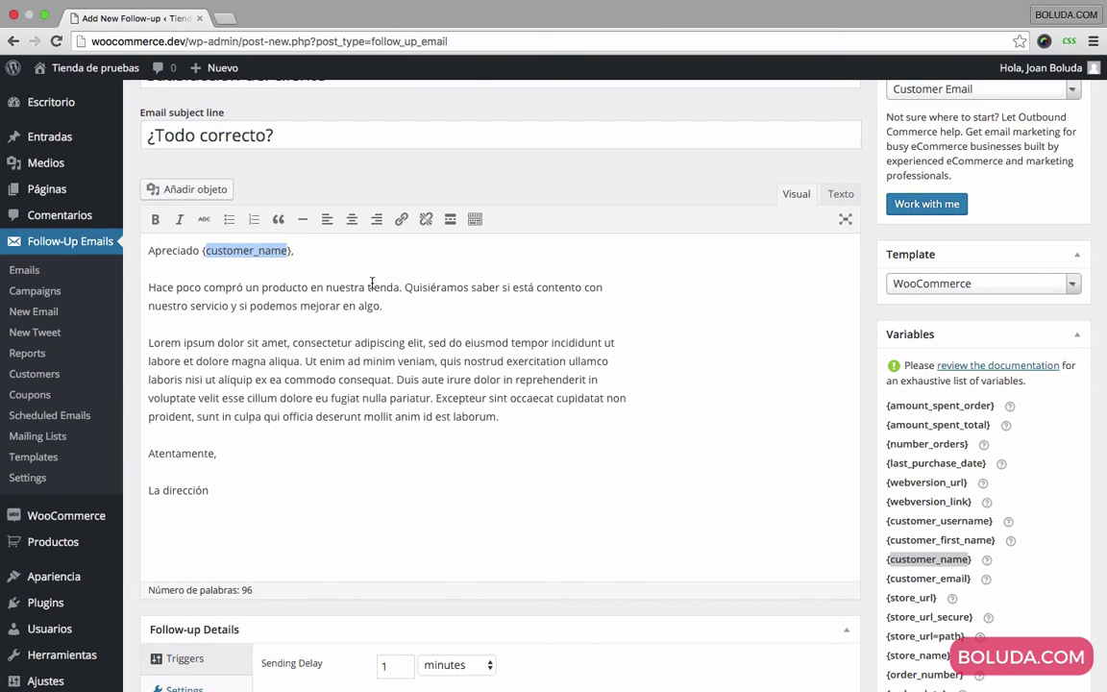
{"action": "left_click", "coordinate": [372, 282]}
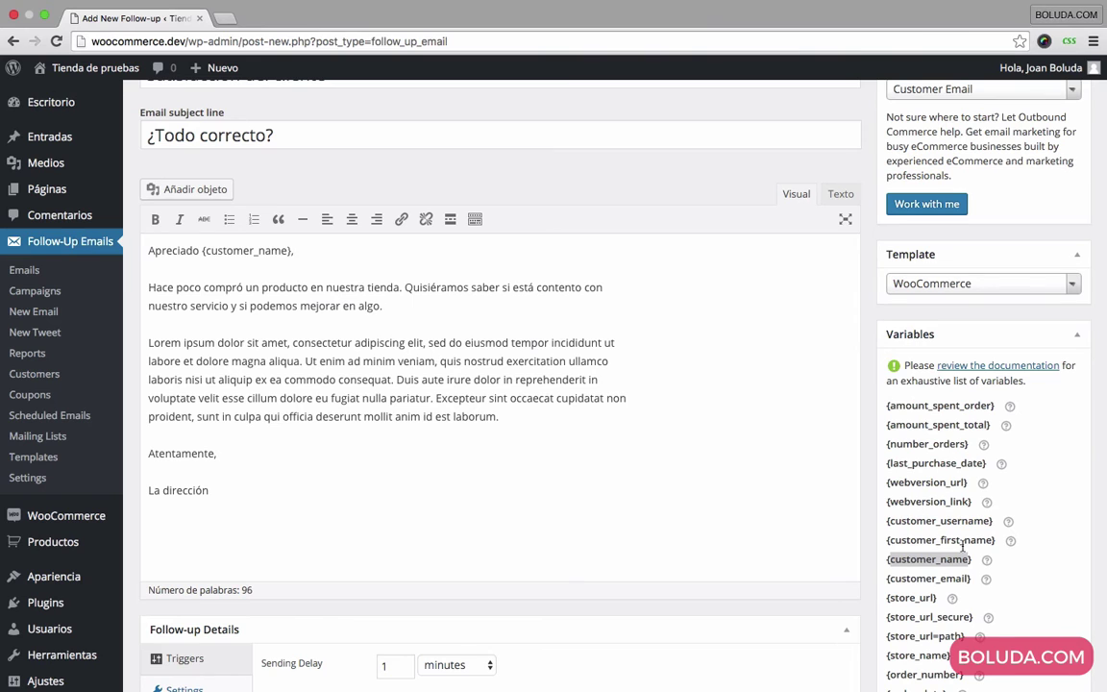
{"action": "scroll", "coordinate": [918, 497], "scroll_direction": "down", "scroll_amount": 4}
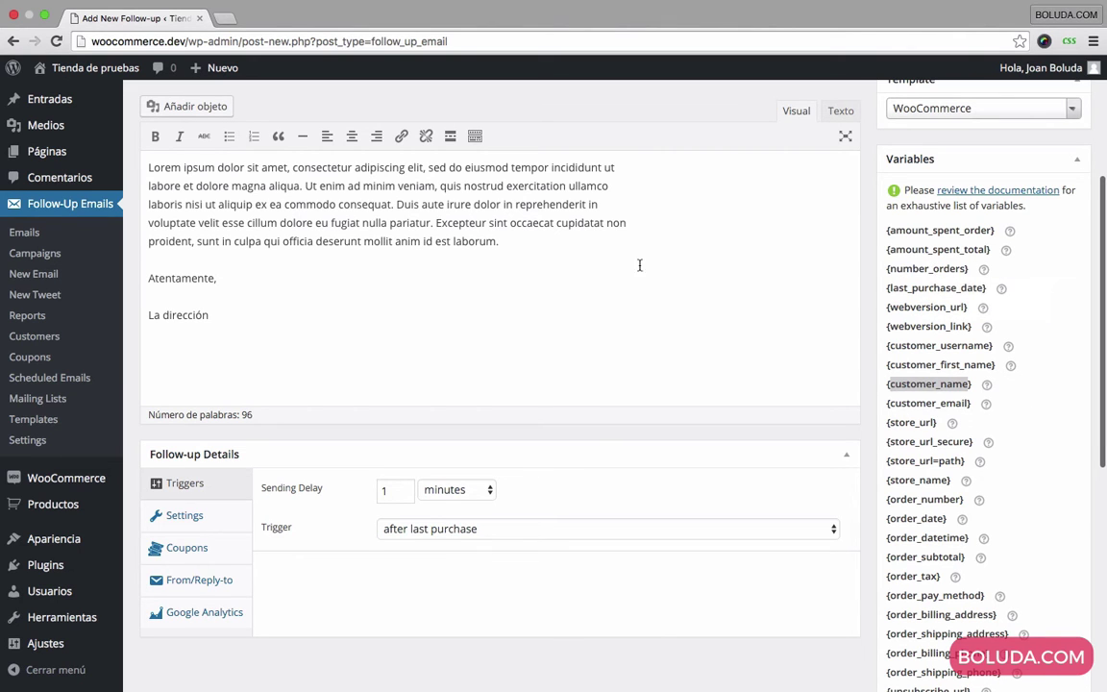
{"action": "scroll", "coordinate": [346, 259], "scroll_direction": "up", "scroll_amount": 4}
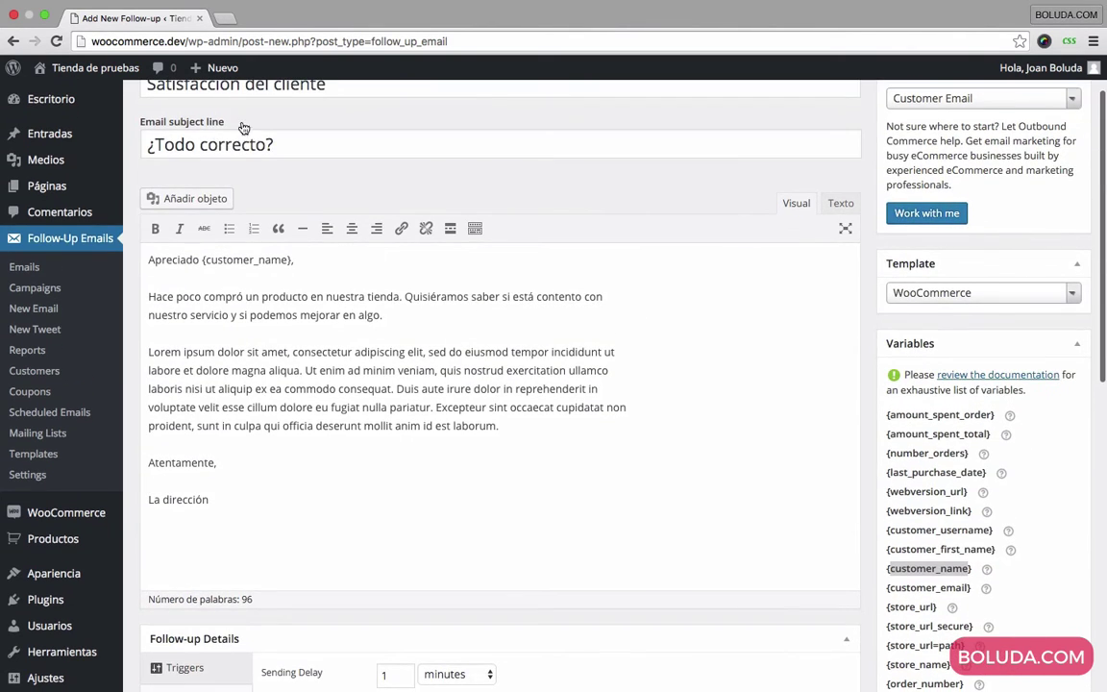
{"action": "scroll", "coordinate": [233, 121], "scroll_direction": "up", "scroll_amount": 1}
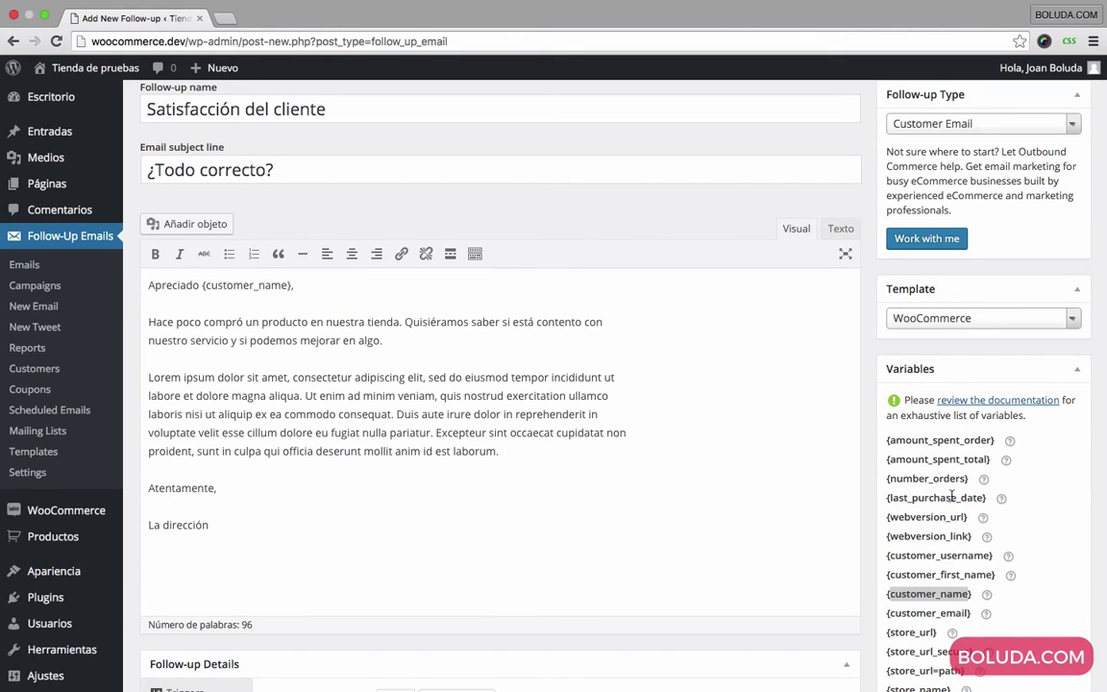
{"action": "scroll", "coordinate": [1000, 519], "scroll_direction": "down", "scroll_amount": 5}
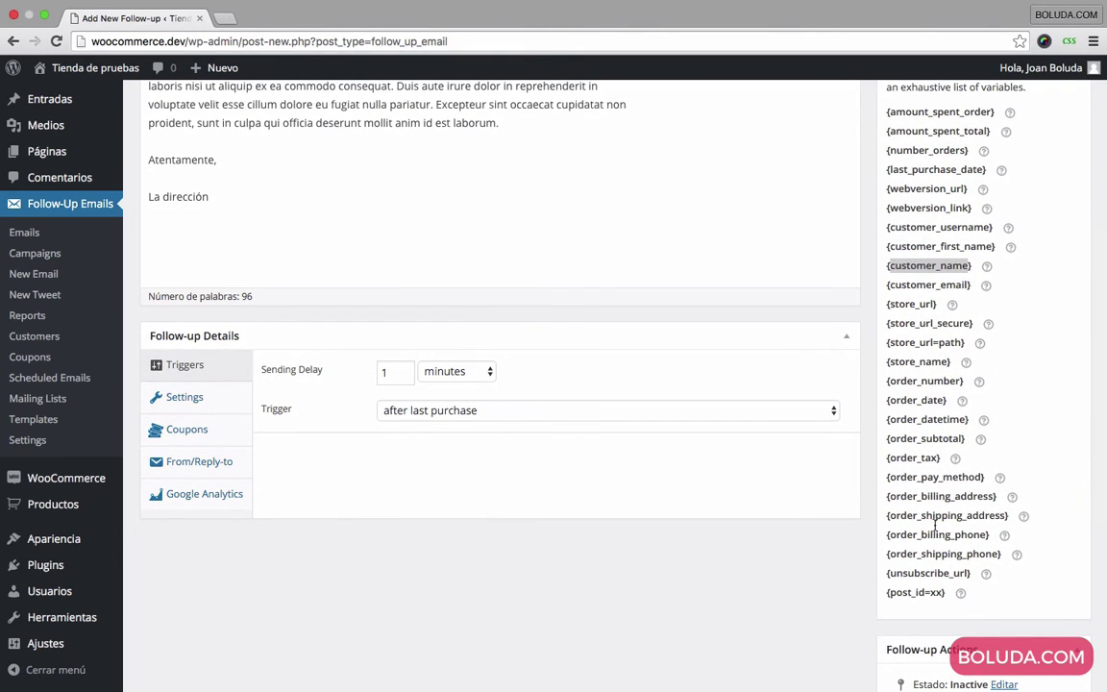
{"action": "left_click_drag", "start_coordinate": [966, 601], "coordinate": [883, 111]}
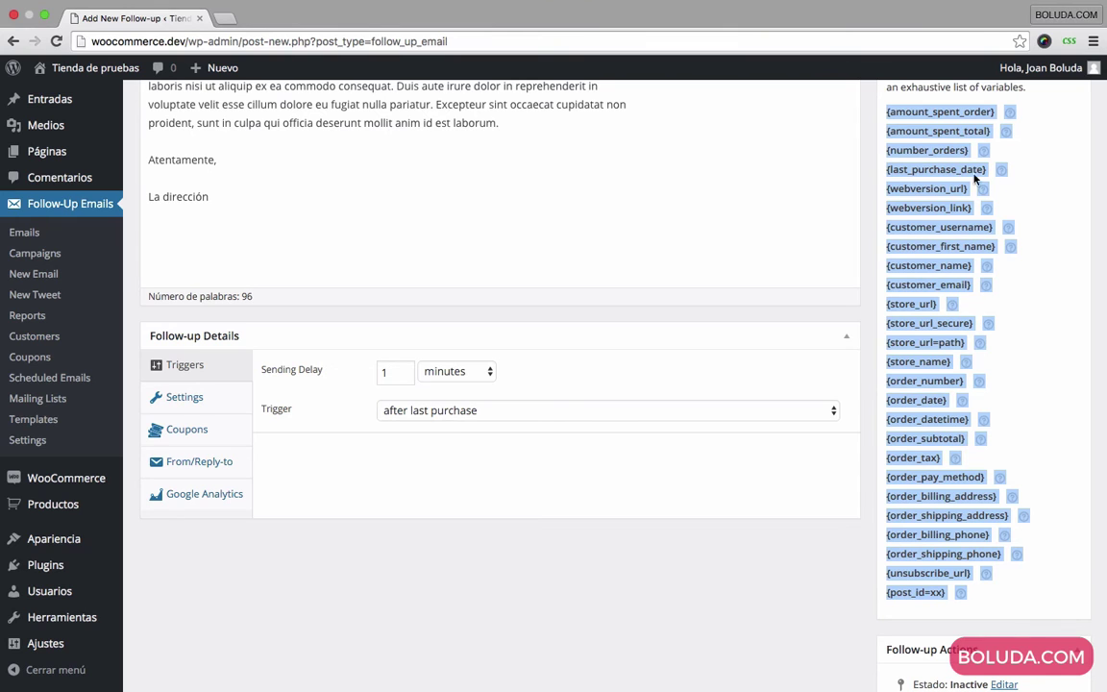
{"action": "left_click", "coordinate": [1055, 296]}
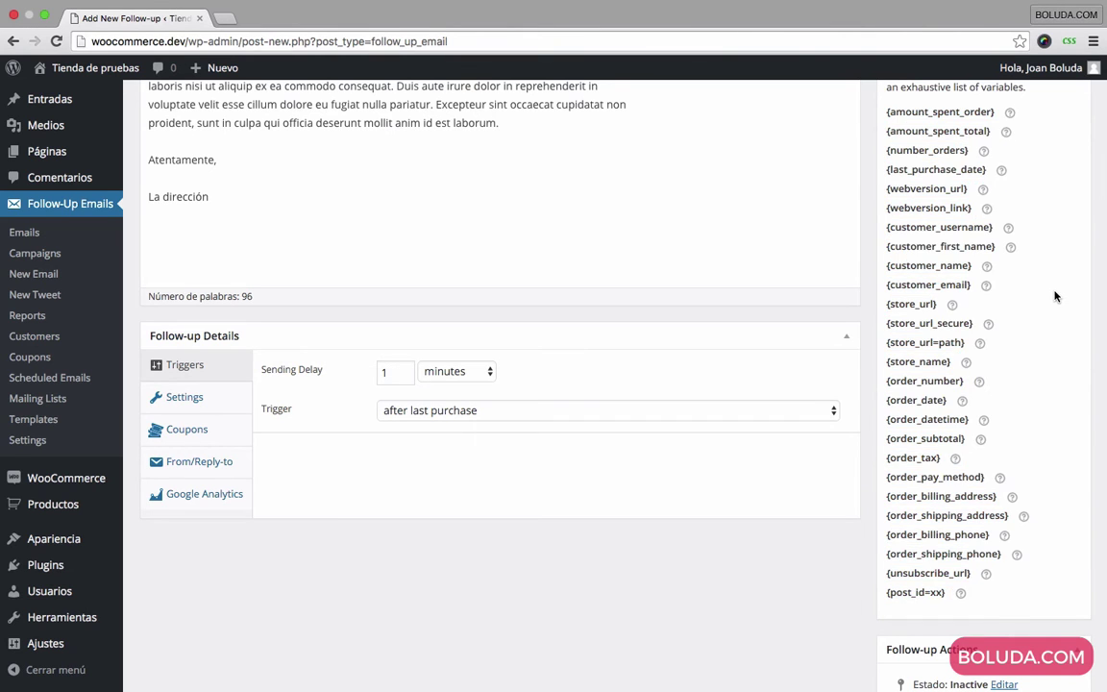
{"action": "scroll", "coordinate": [1055, 296], "scroll_direction": "up", "scroll_amount": 8}
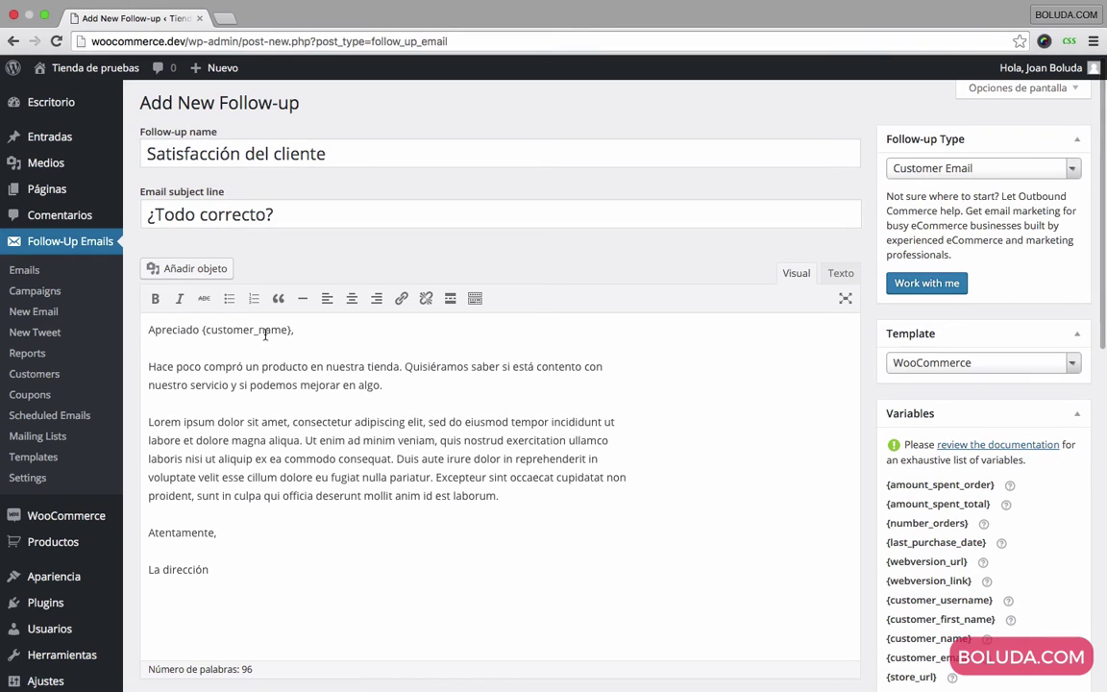
{"action": "left_click", "coordinate": [974, 365]}
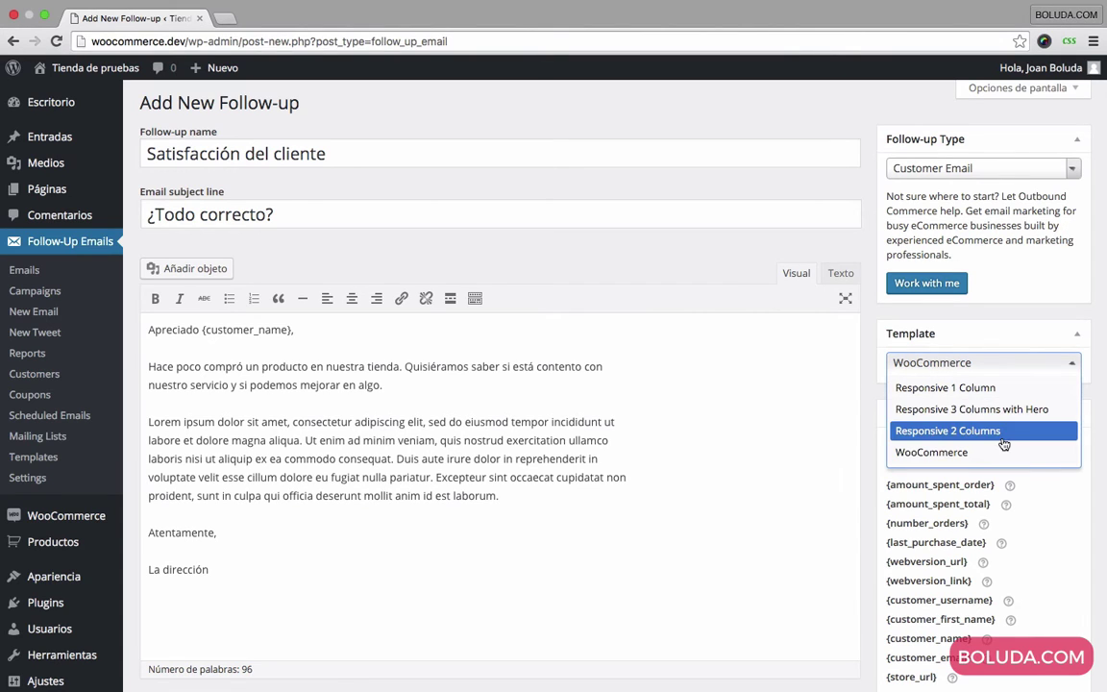
{"action": "left_click", "coordinate": [715, 390]}
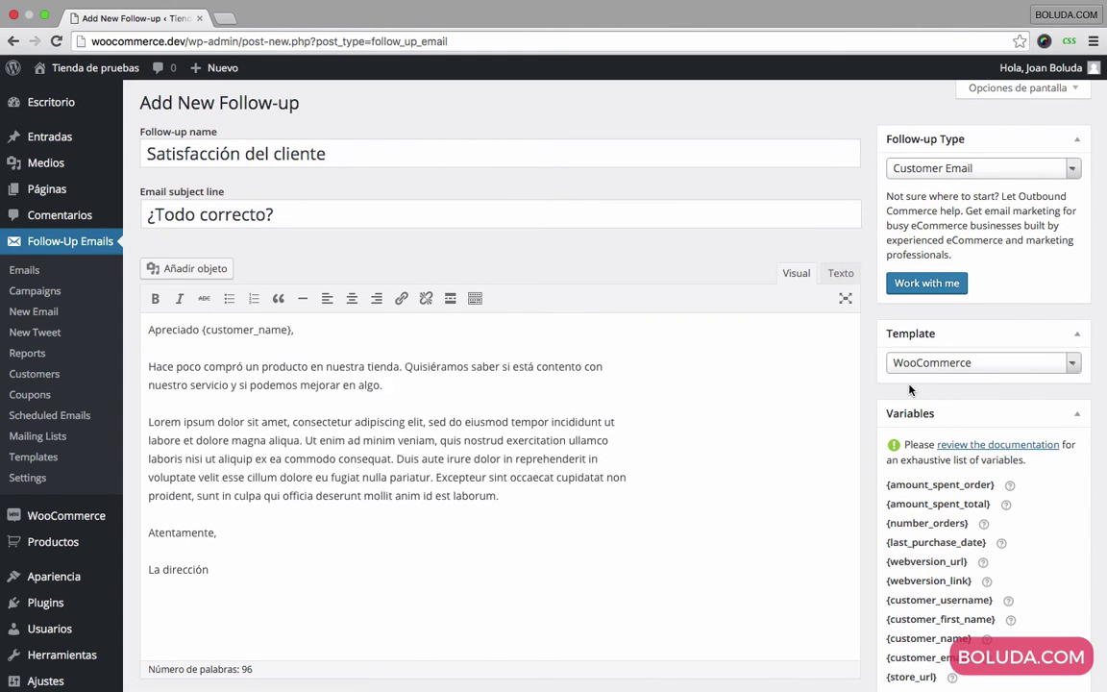
{"action": "scroll", "coordinate": [1002, 382], "scroll_direction": "down", "scroll_amount": 1}
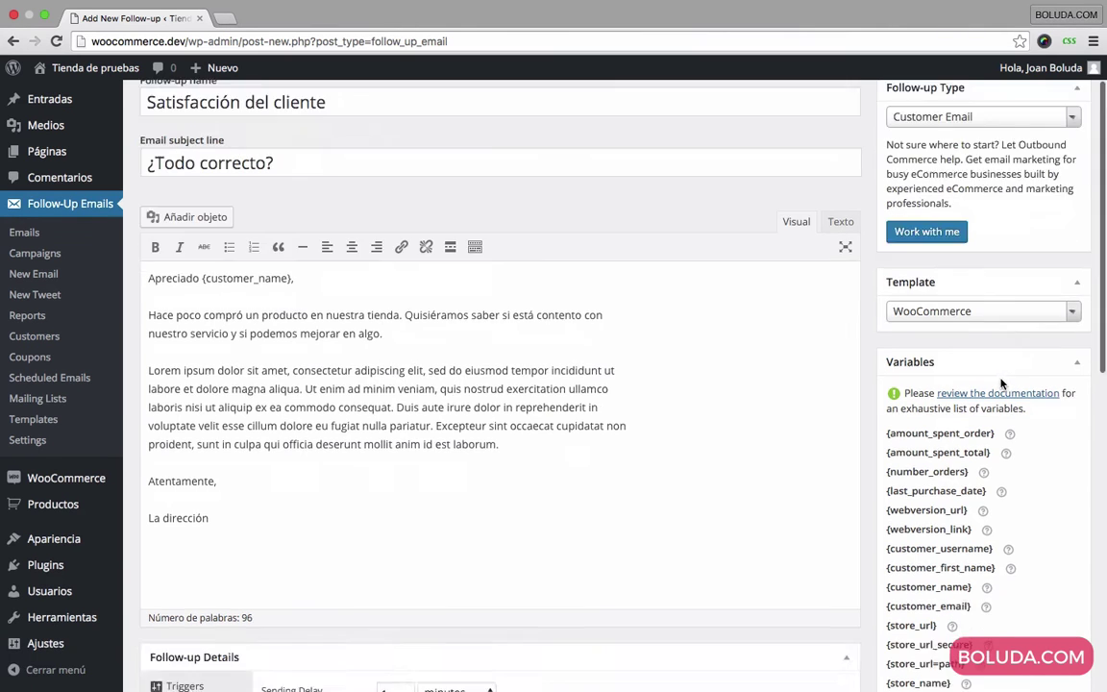
{"action": "scroll", "coordinate": [1002, 382], "scroll_direction": "down", "scroll_amount": 5}
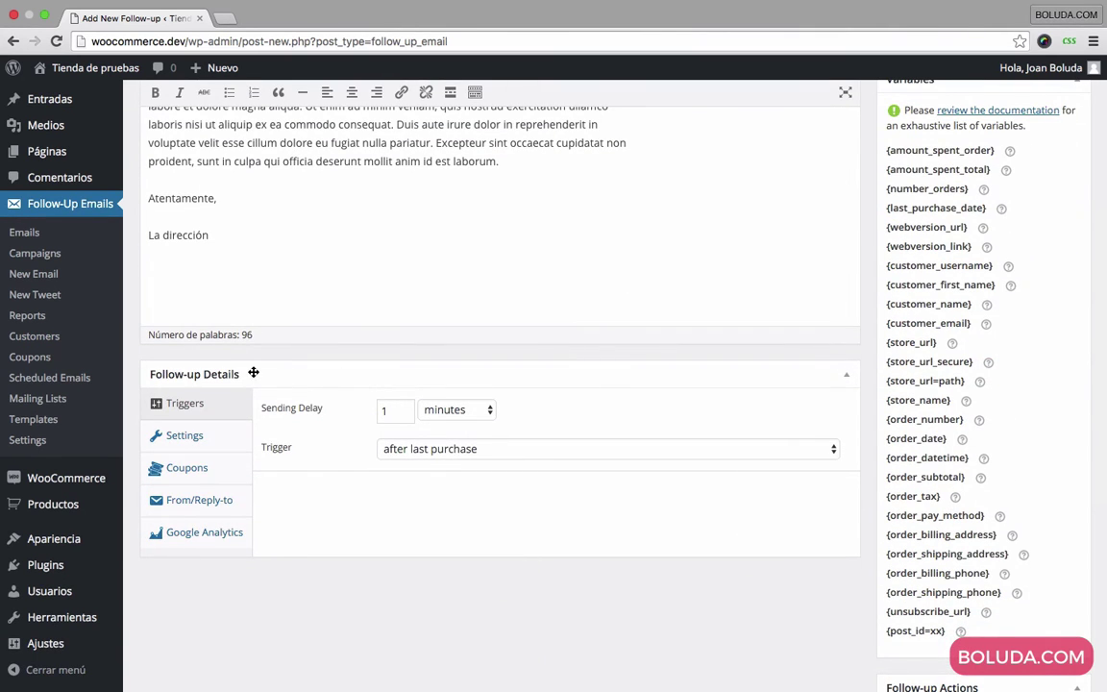
Step: Set the Sending Delay to 4 with 'days' as the unit in the Triggers section
{"action": "scroll", "coordinate": [253, 373], "scroll_direction": "up", "scroll_amount": 6}
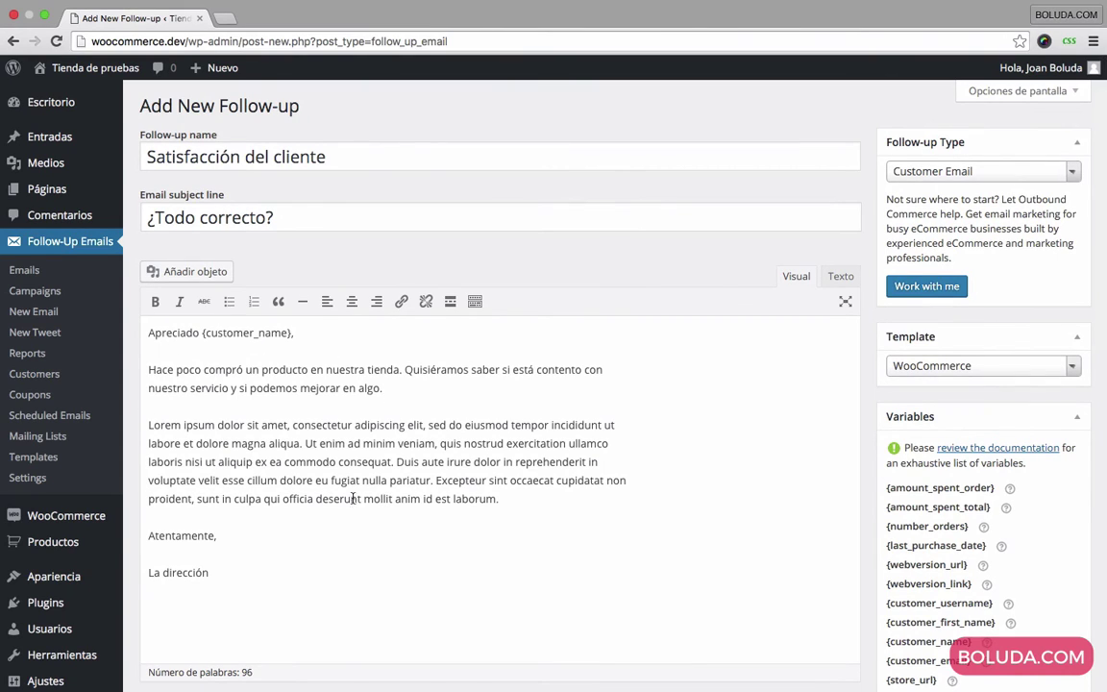
{"action": "left_click", "coordinate": [418, 385]}
{"action": "scroll", "coordinate": [445, 429], "scroll_direction": "down", "scroll_amount": 5}
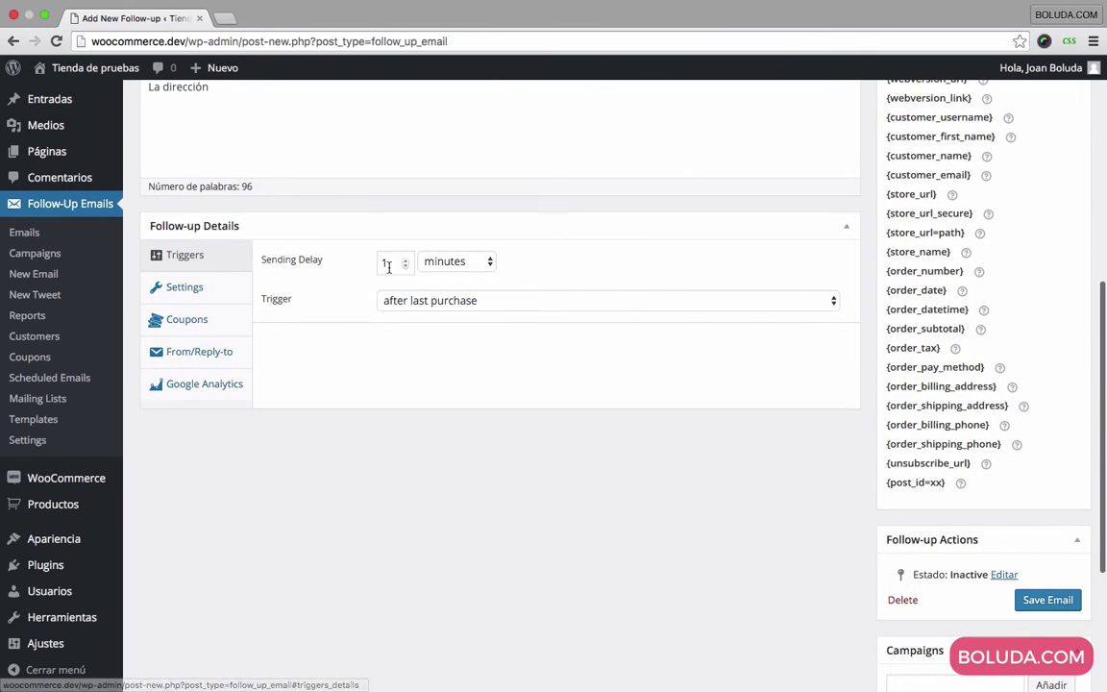
{"action": "left_click", "coordinate": [445, 265]}
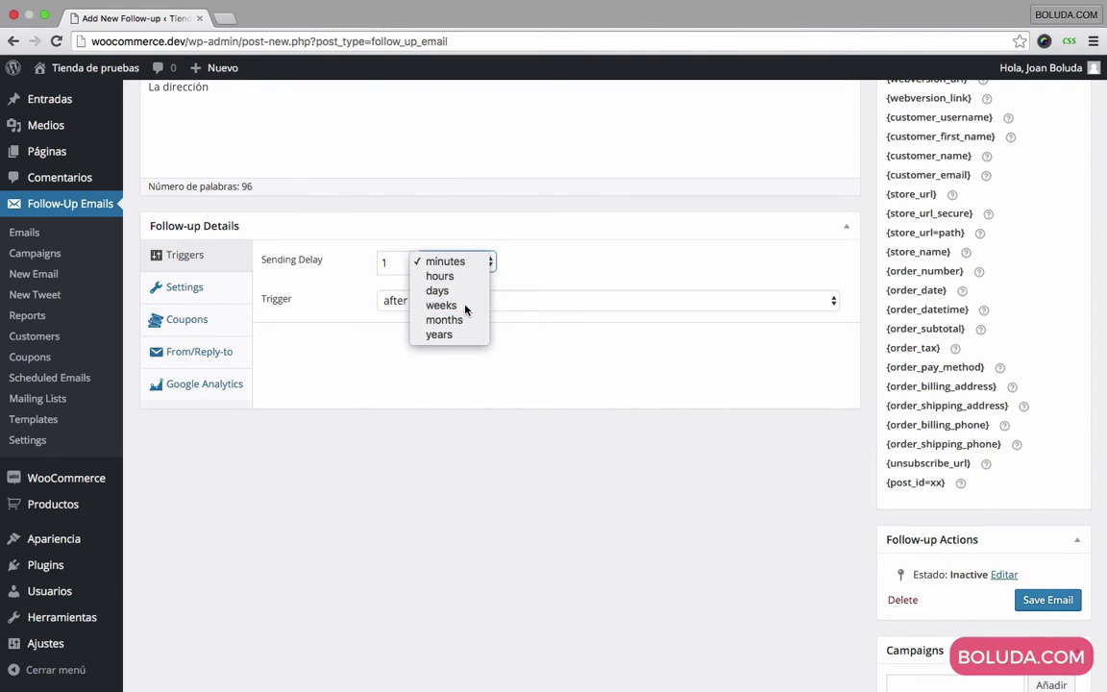
{"action": "left_click", "coordinate": [441, 305]}
{"action": "double_click", "coordinate": [390, 262]}
{"action": "type", "text": "3"}
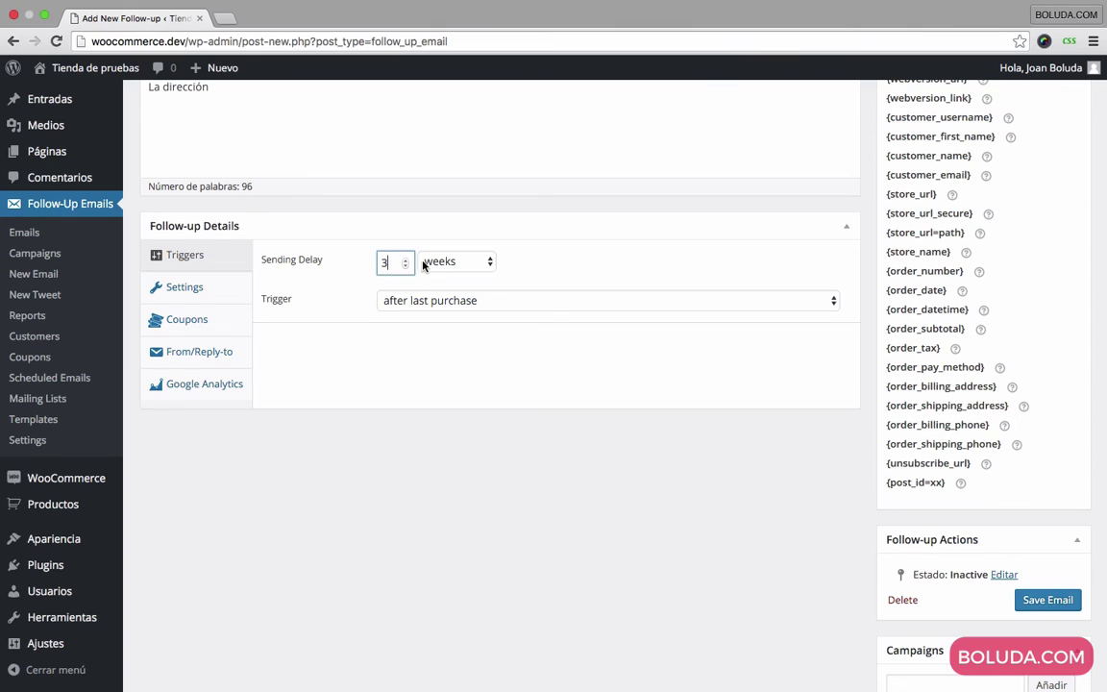
{"action": "left_click", "coordinate": [440, 261]}
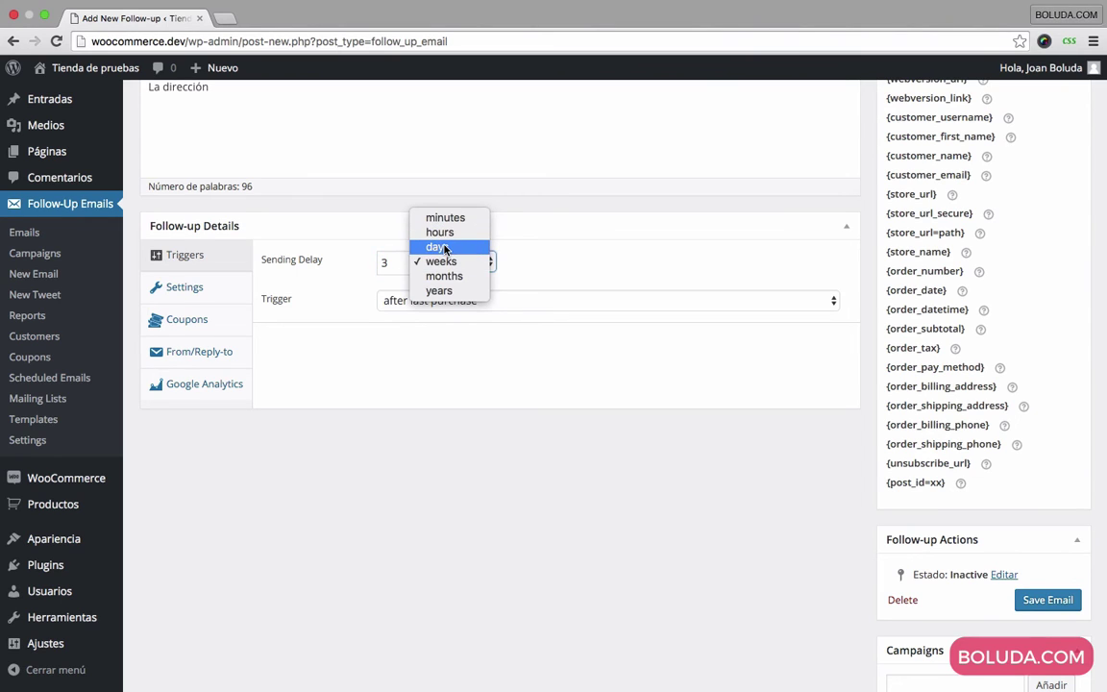
{"action": "left_click", "coordinate": [444, 248]}
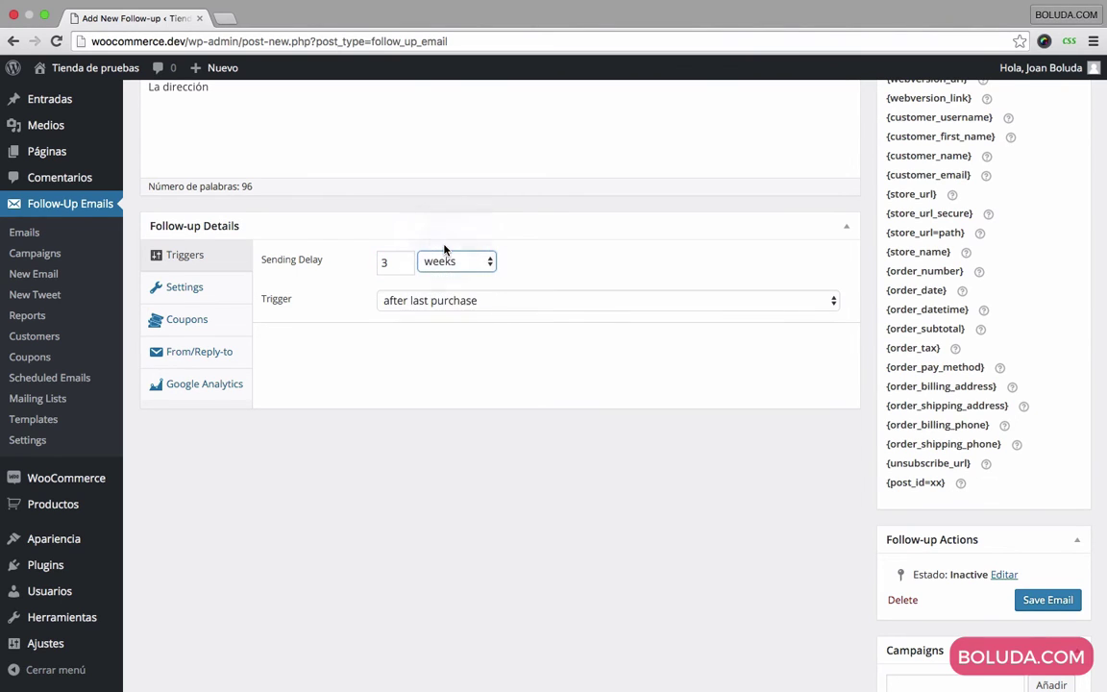
{"action": "double_click", "coordinate": [393, 264]}
{"action": "type", "text": "4"}
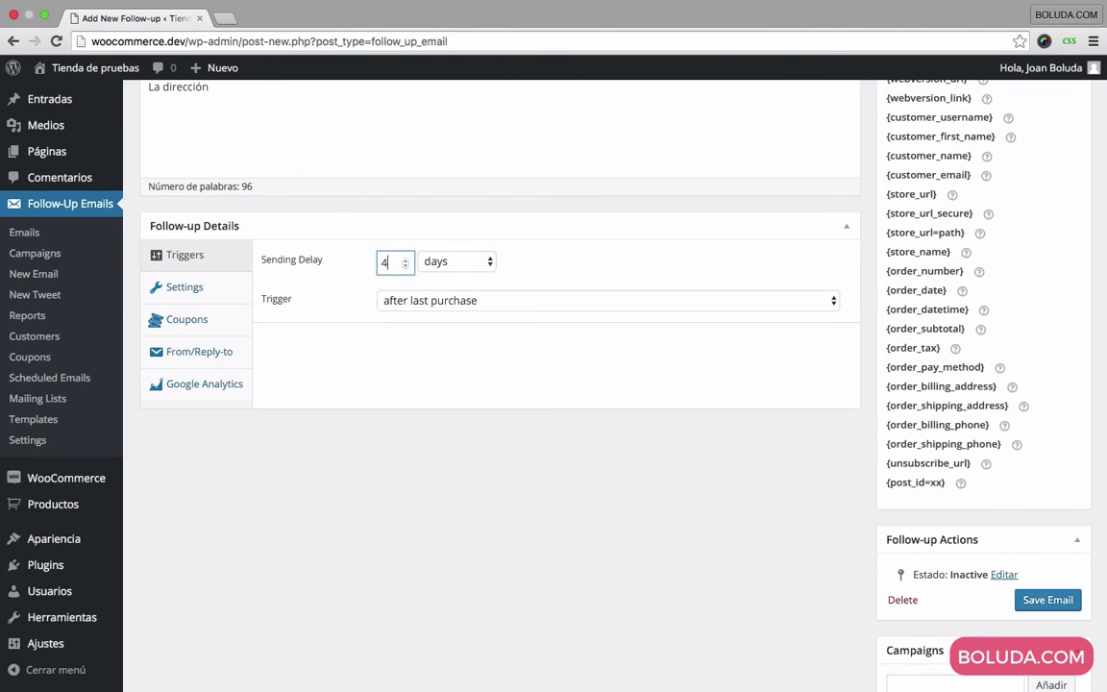
{"action": "left_click", "coordinate": [378, 281]}
Step: Look over the trigger options, then collapse and re-expand the Follow-up Details box
{"action": "scroll", "coordinate": [281, 321], "scroll_direction": "up", "scroll_amount": 10}
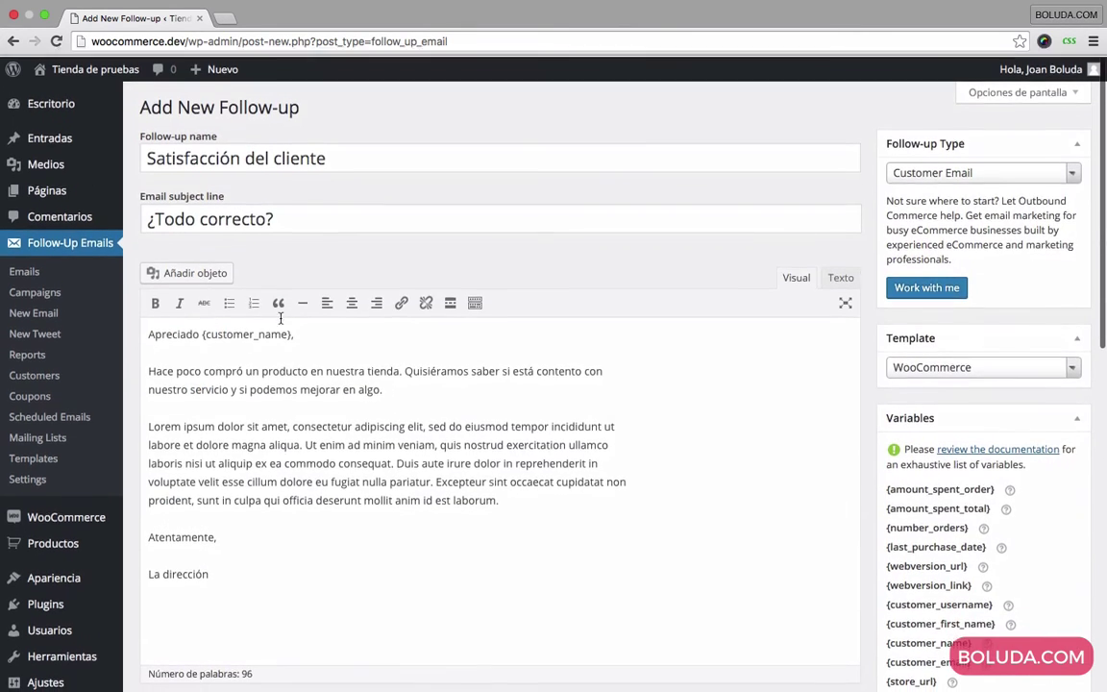
{"action": "scroll", "coordinate": [469, 327], "scroll_direction": "down", "scroll_amount": 5}
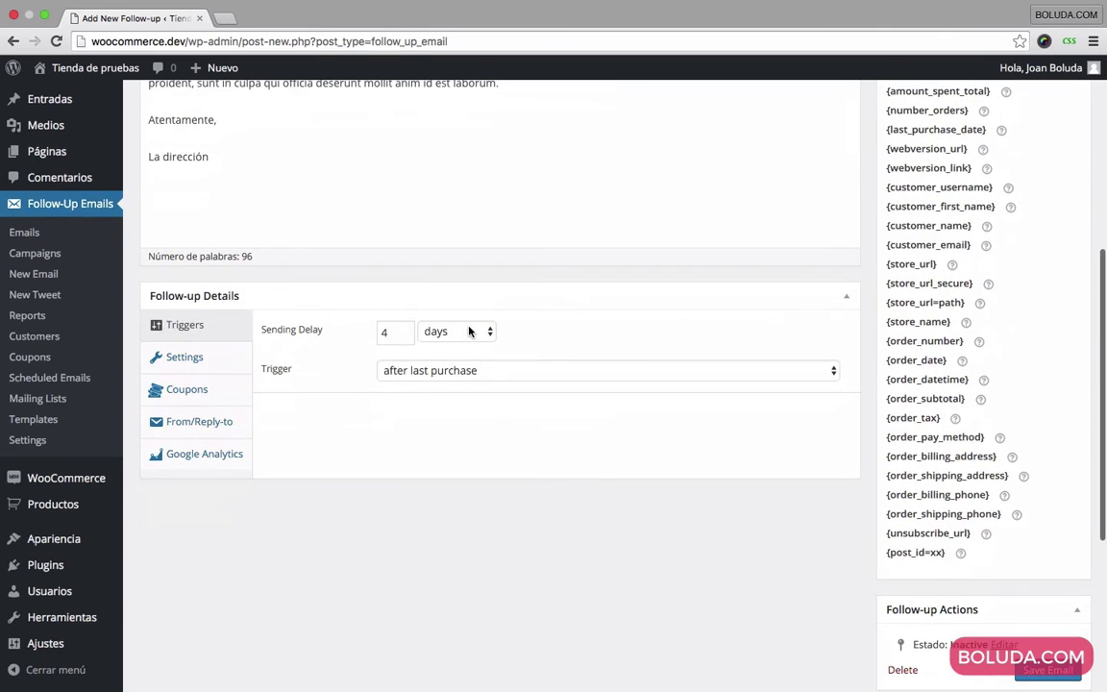
{"action": "left_click", "coordinate": [464, 374]}
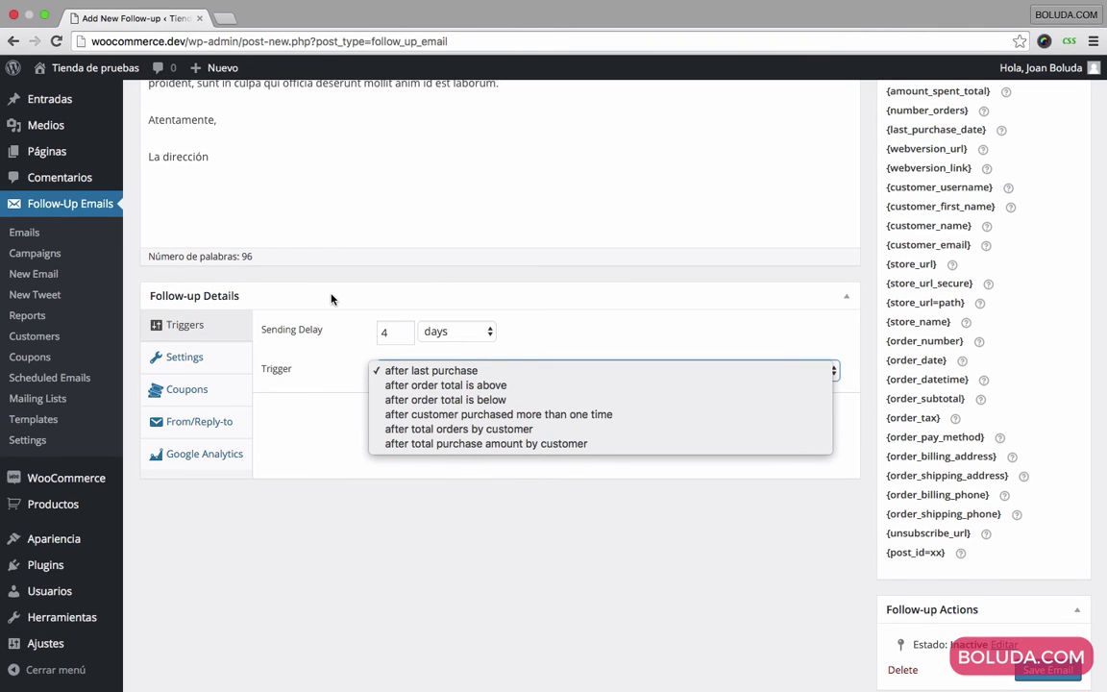
{"action": "left_click", "coordinate": [428, 372]}
{"action": "left_click", "coordinate": [330, 296]}
{"action": "scroll", "coordinate": [331, 295], "scroll_direction": "up", "scroll_amount": 5}
{"action": "scroll", "coordinate": [331, 295], "scroll_direction": "down", "scroll_amount": 5}
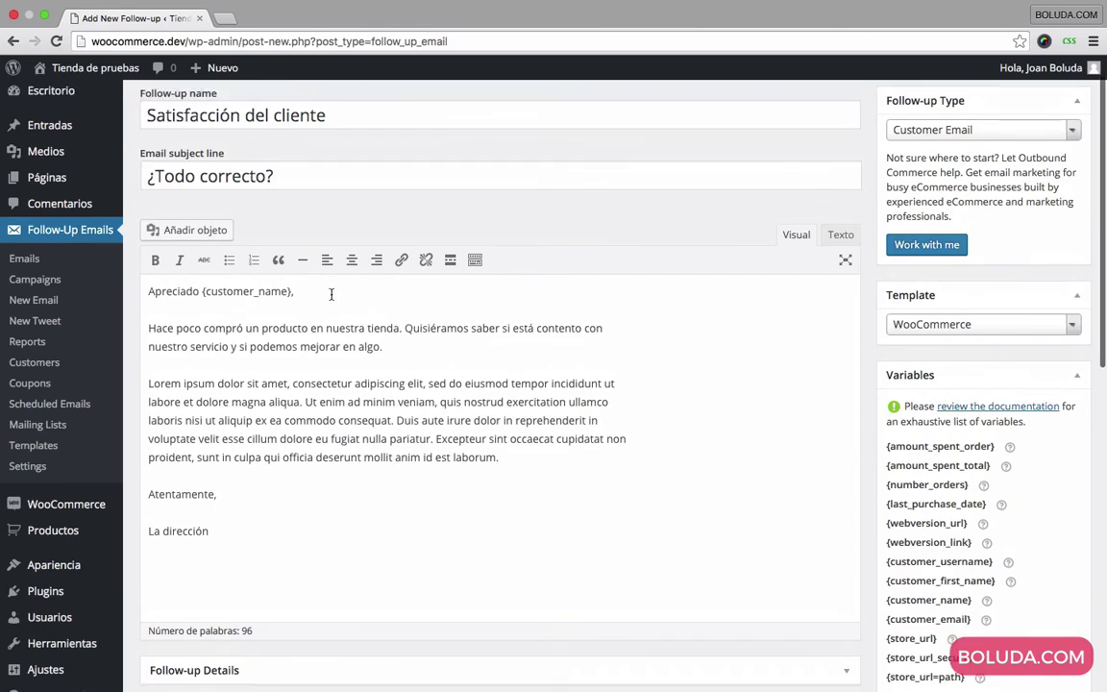
{"action": "left_click", "coordinate": [850, 288]}
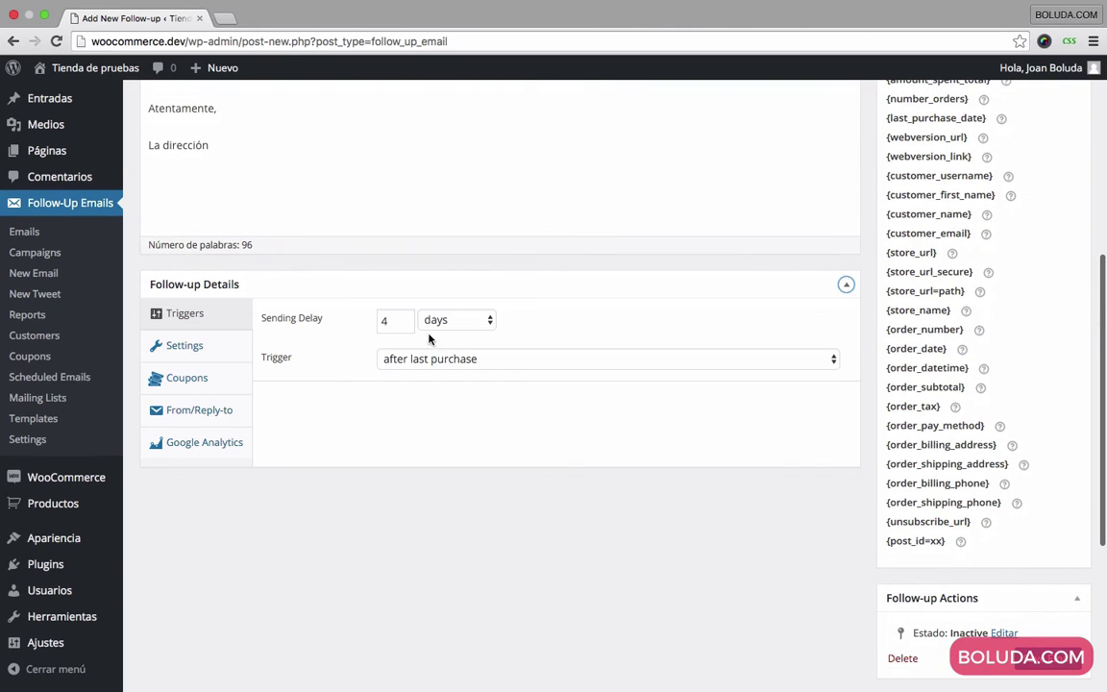
Step: Try the 'order total is above' and 'order total is below' triggers with test amounts
{"action": "left_click", "coordinate": [487, 361]}
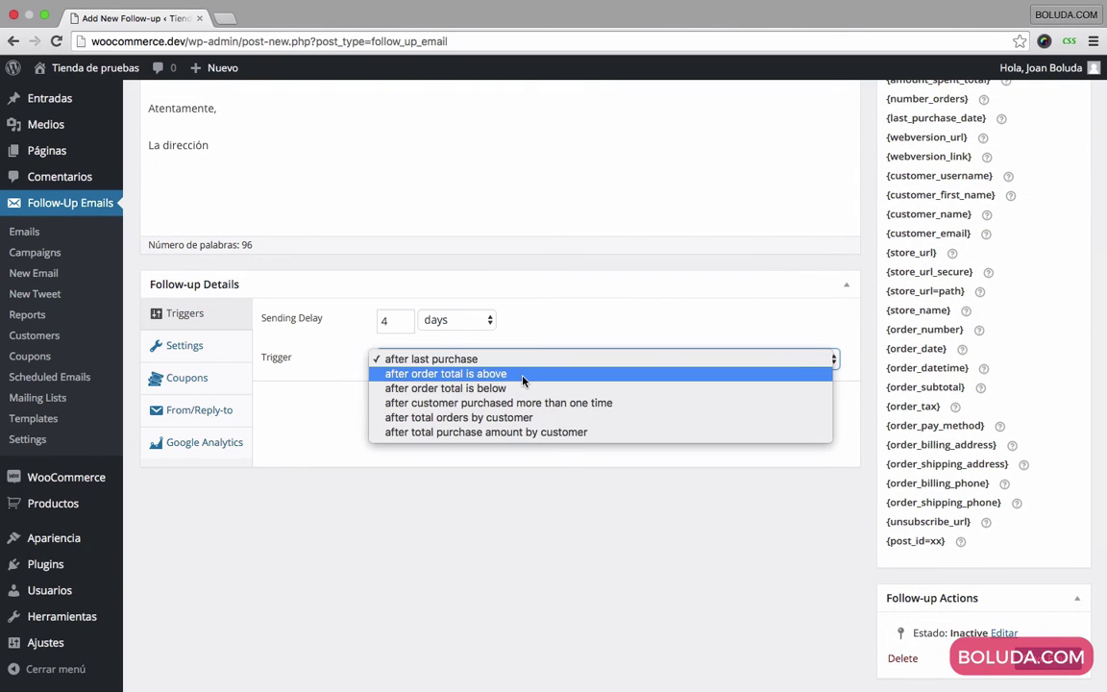
{"action": "left_click", "coordinate": [438, 374]}
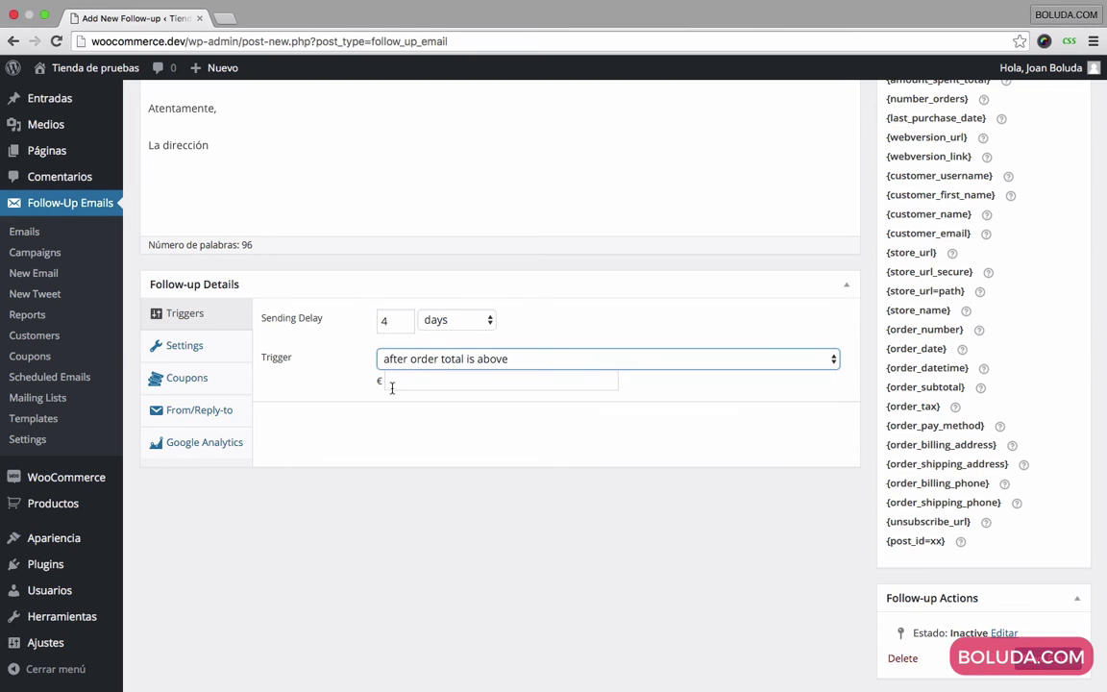
{"action": "left_click", "coordinate": [390, 382]}
{"action": "type", "text": "100"}
{"action": "key", "text": "BackSpace"}
{"action": "key", "text": "BackSpace"}
{"action": "key", "text": "BackSpace"}
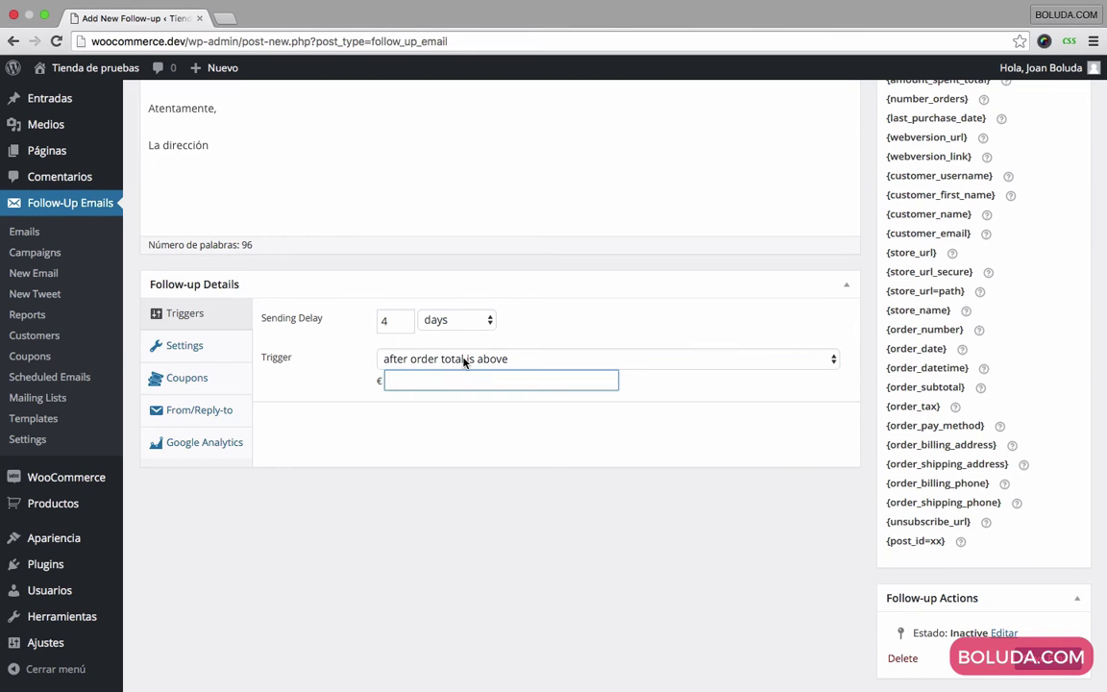
{"action": "left_click", "coordinate": [464, 359]}
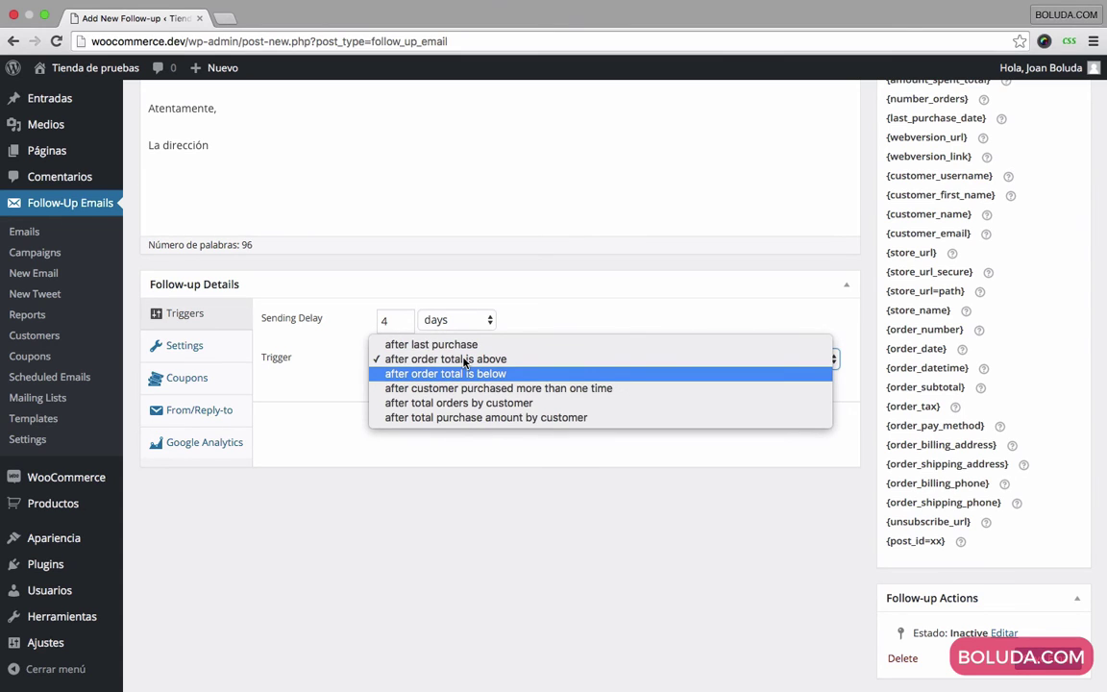
{"action": "key", "text": "Return"}
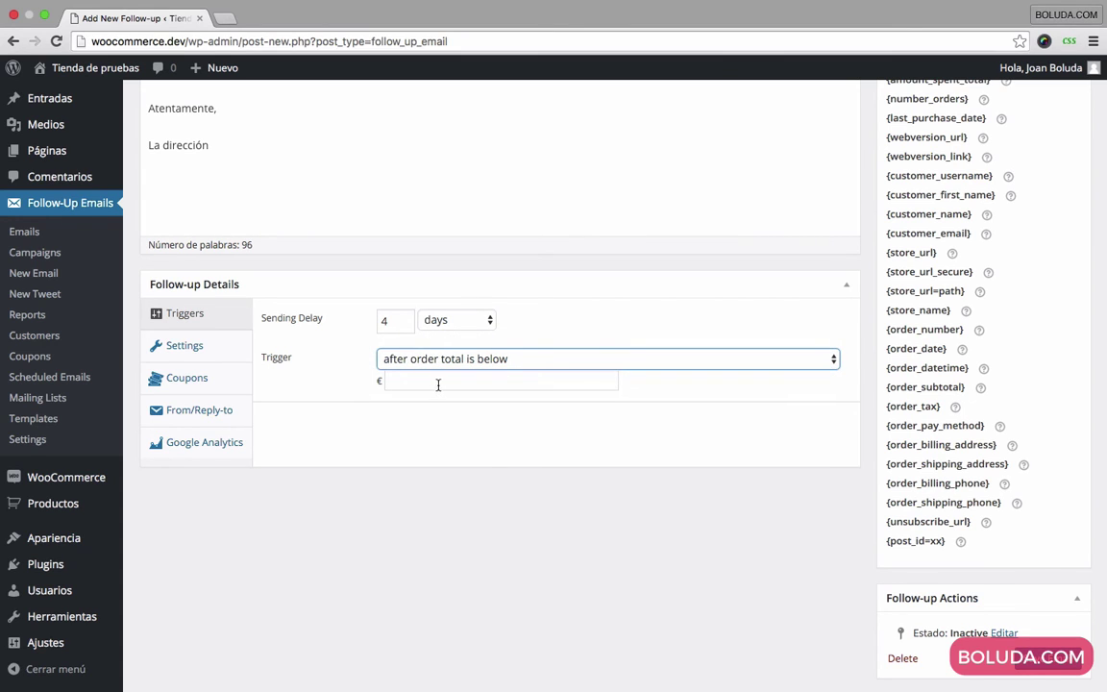
{"action": "left_click", "coordinate": [452, 380]}
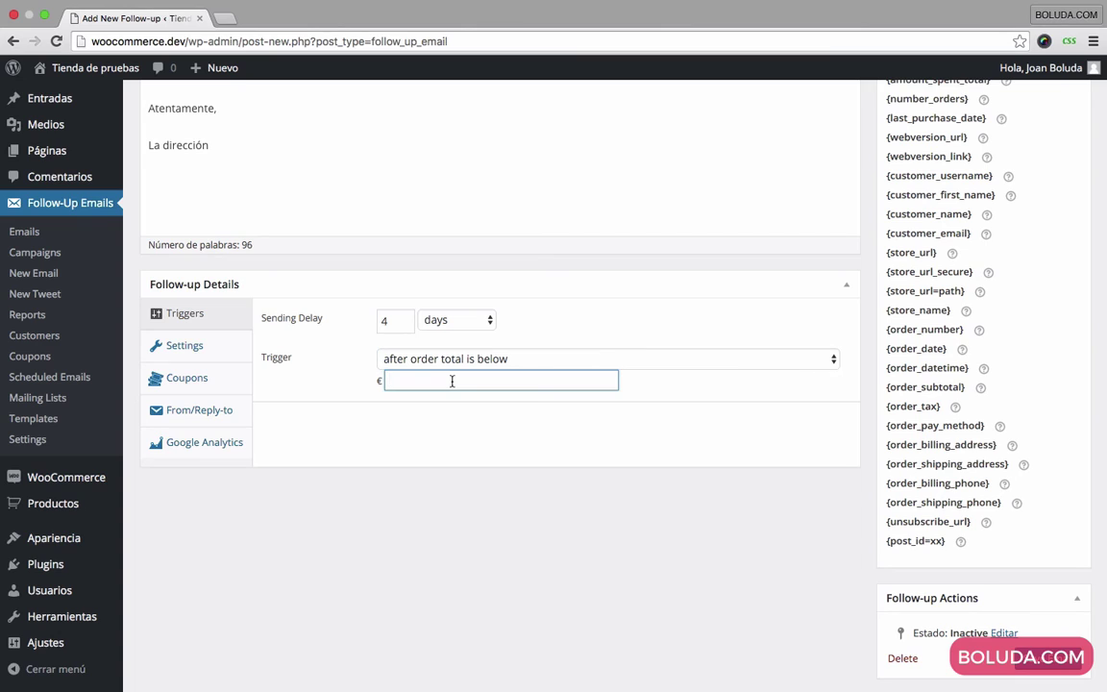
{"action": "type", "text": "1"}
Step: Try the total orders by customer and total purchase amount triggers, clearing the test count
{"action": "left_click", "coordinate": [496, 360]}
{"action": "key", "text": "Down"}
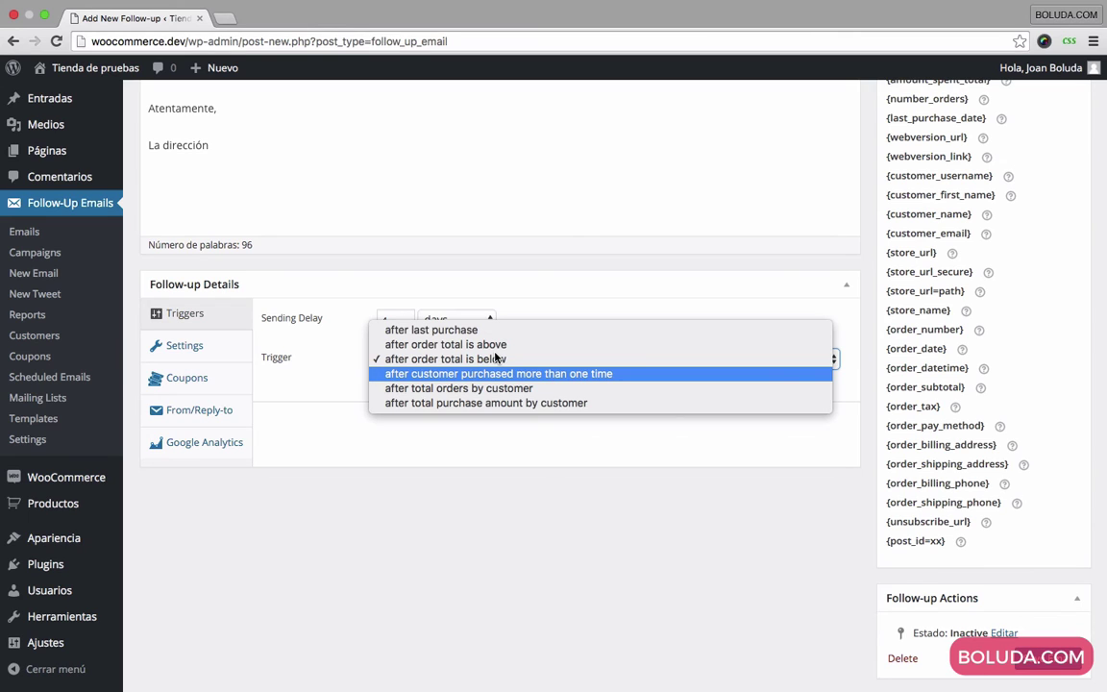
{"action": "key", "text": "Down"}
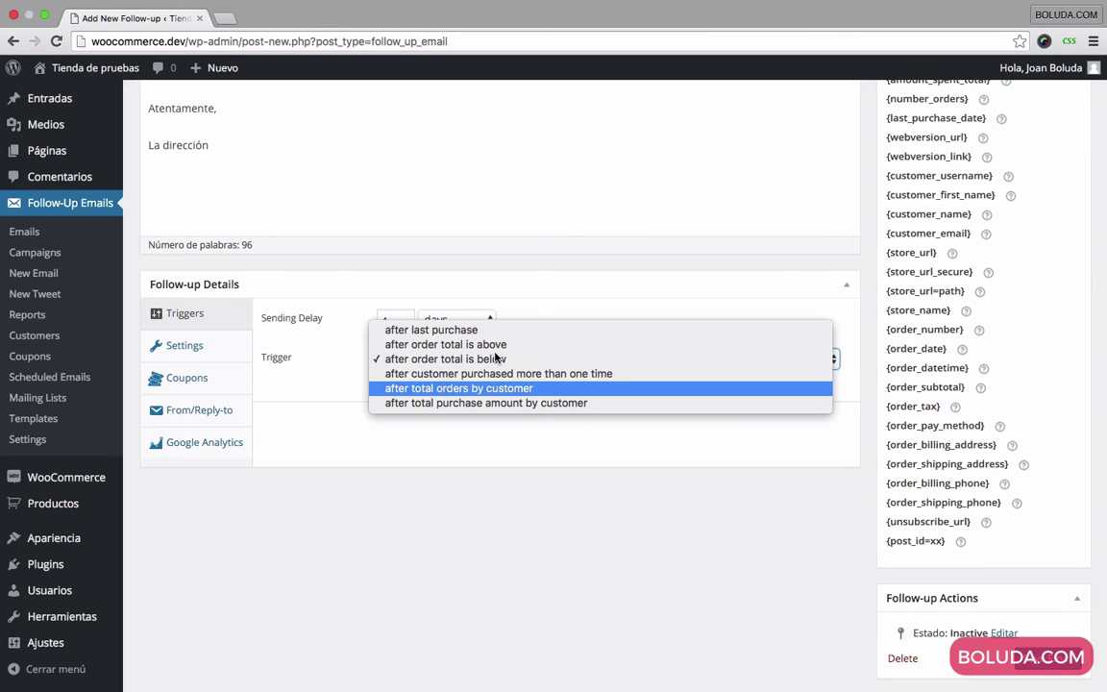
{"action": "key", "text": "Return"}
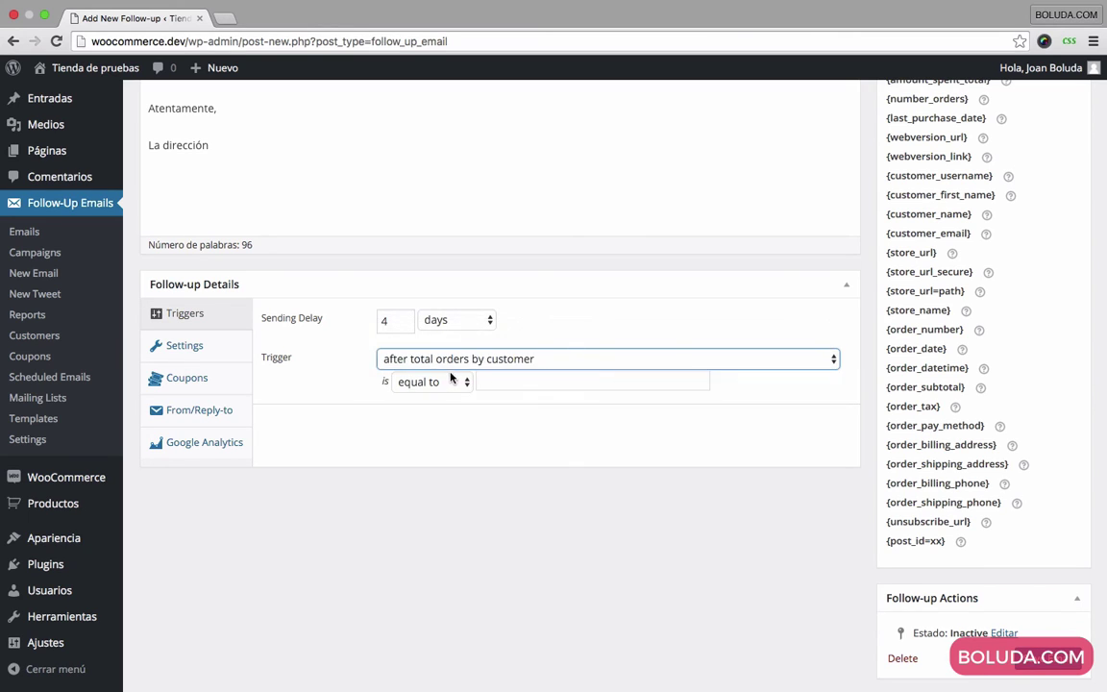
{"action": "left_click", "coordinate": [592, 382]}
{"action": "type", "text": "1"}
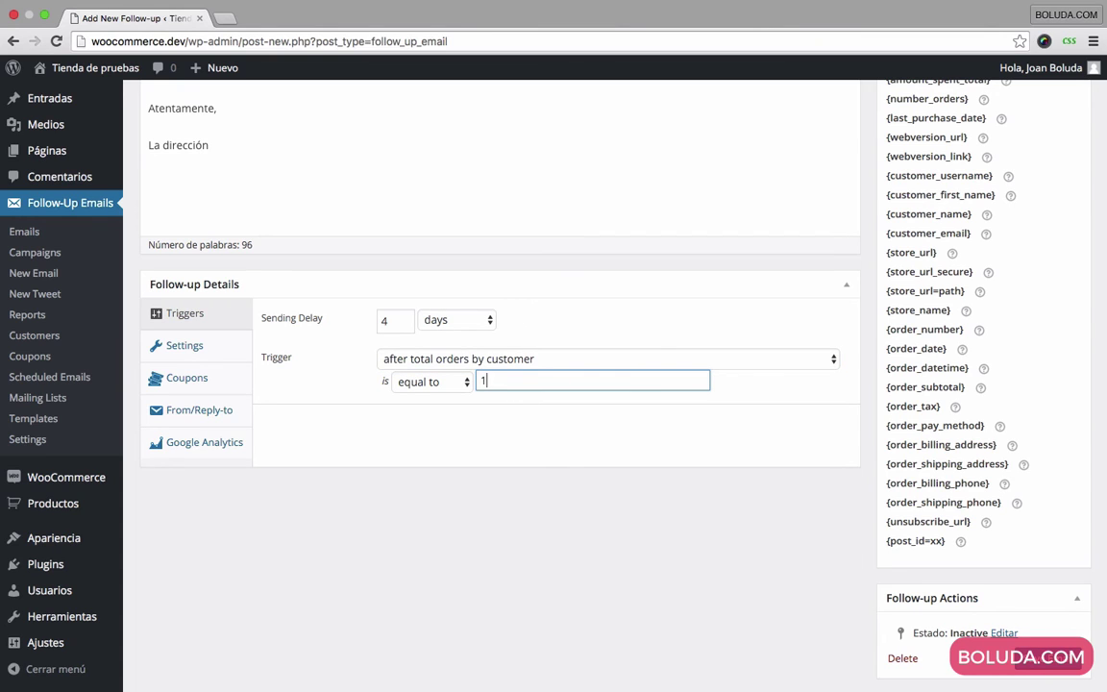
{"action": "type", "text": "1"}
{"action": "key", "text": "BackSpace"}
{"action": "key", "text": "BackSpace"}
{"action": "left_click", "coordinate": [533, 359]}
{"action": "key", "text": "Down"}
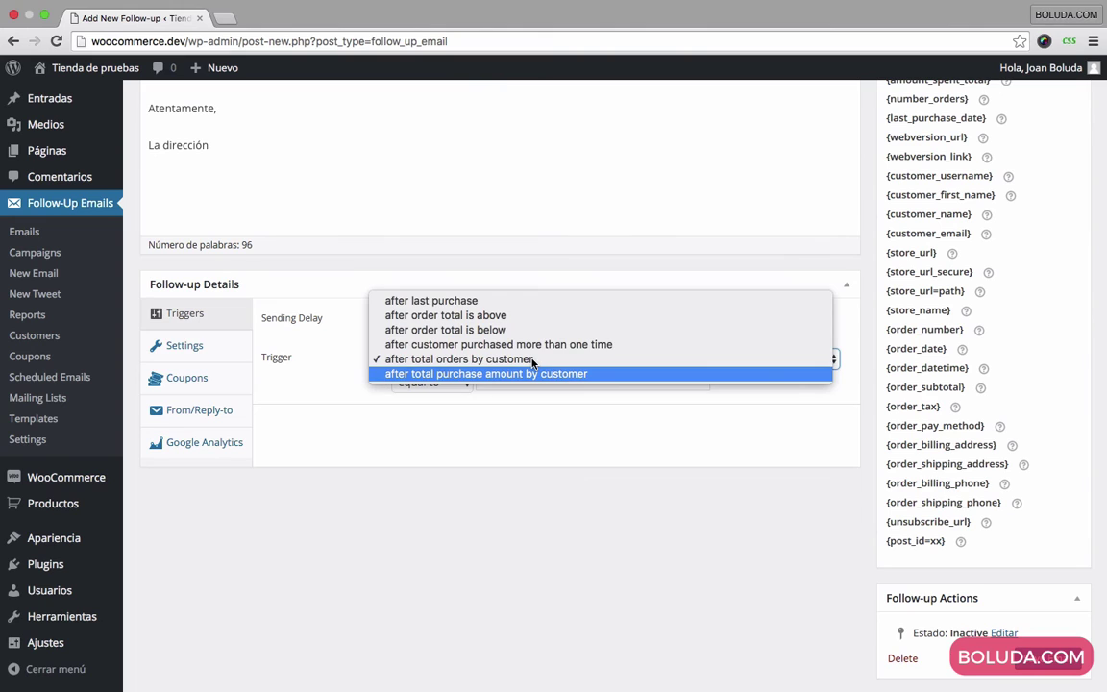
{"action": "key", "text": "Return"}
Step: Set the trigger back to 'after last purchase'
{"action": "left_click", "coordinate": [475, 359]}
{"action": "key", "text": "Up"}
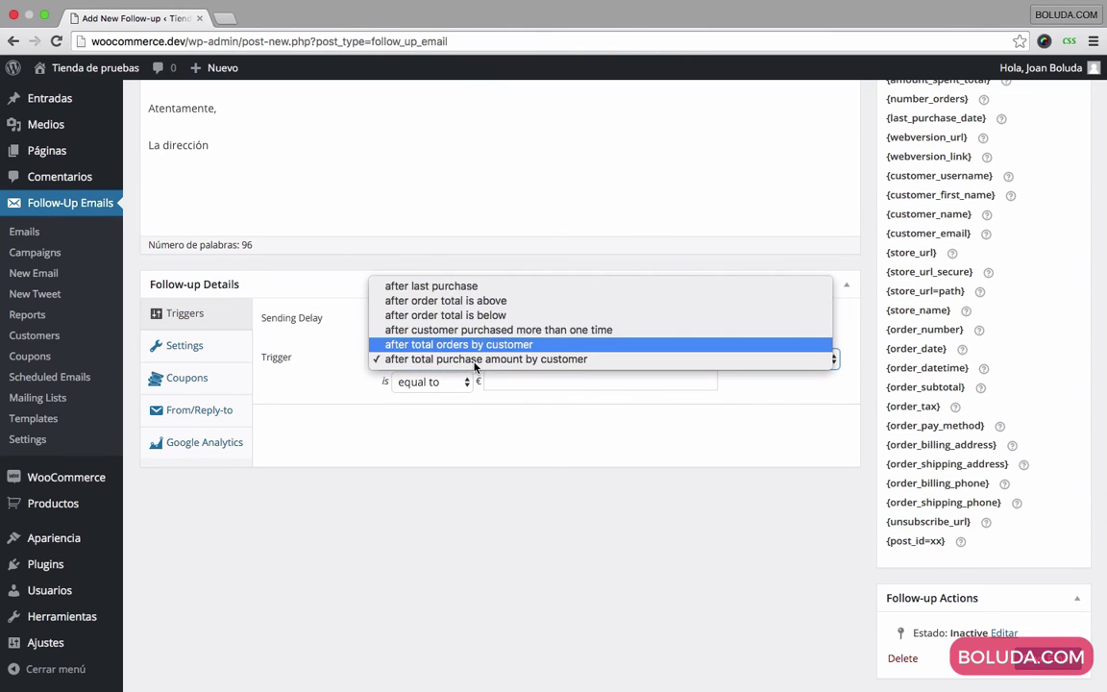
{"action": "key", "text": "Up"}
{"action": "key", "text": "Up"}
{"action": "key", "text": "Up"}
{"action": "key", "text": "Up"}
{"action": "key", "text": "Return"}
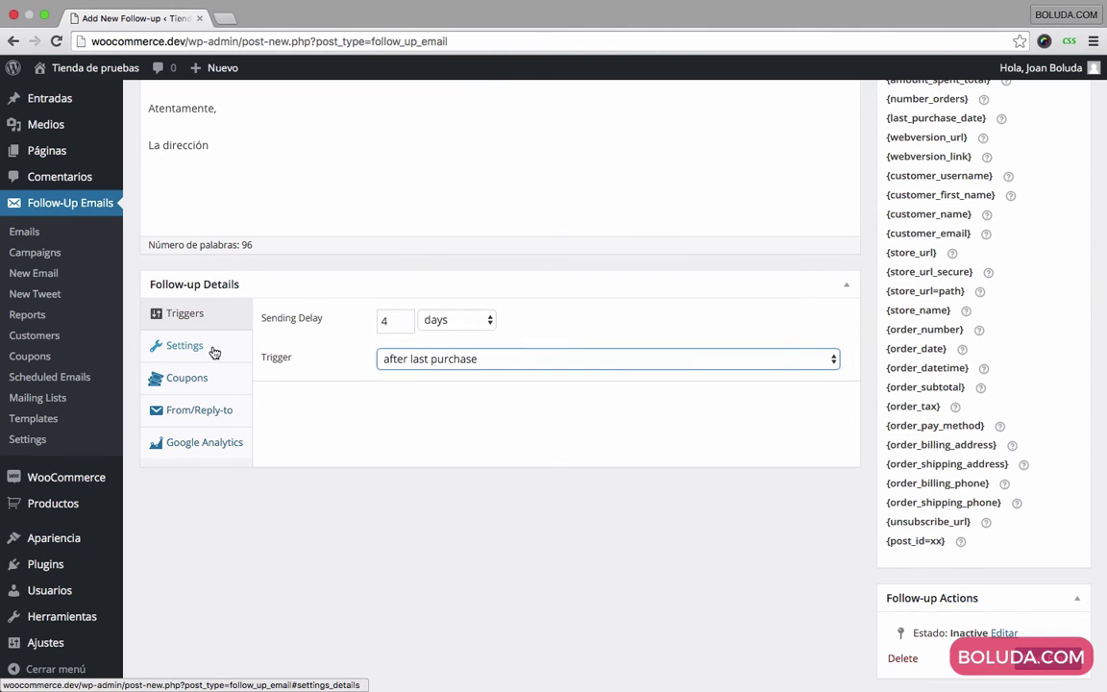
Step: Review the Settings tab, then show the Coupons tab, which reports no coupons yet
{"action": "left_click", "coordinate": [214, 348]}
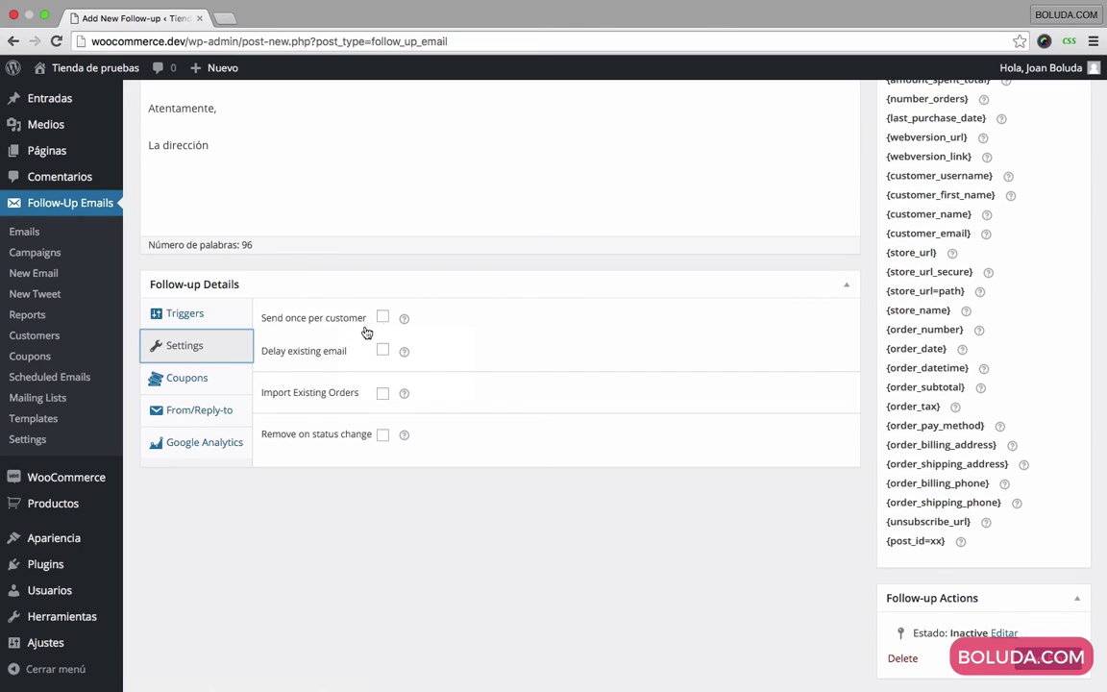
{"action": "left_click", "coordinate": [210, 379]}
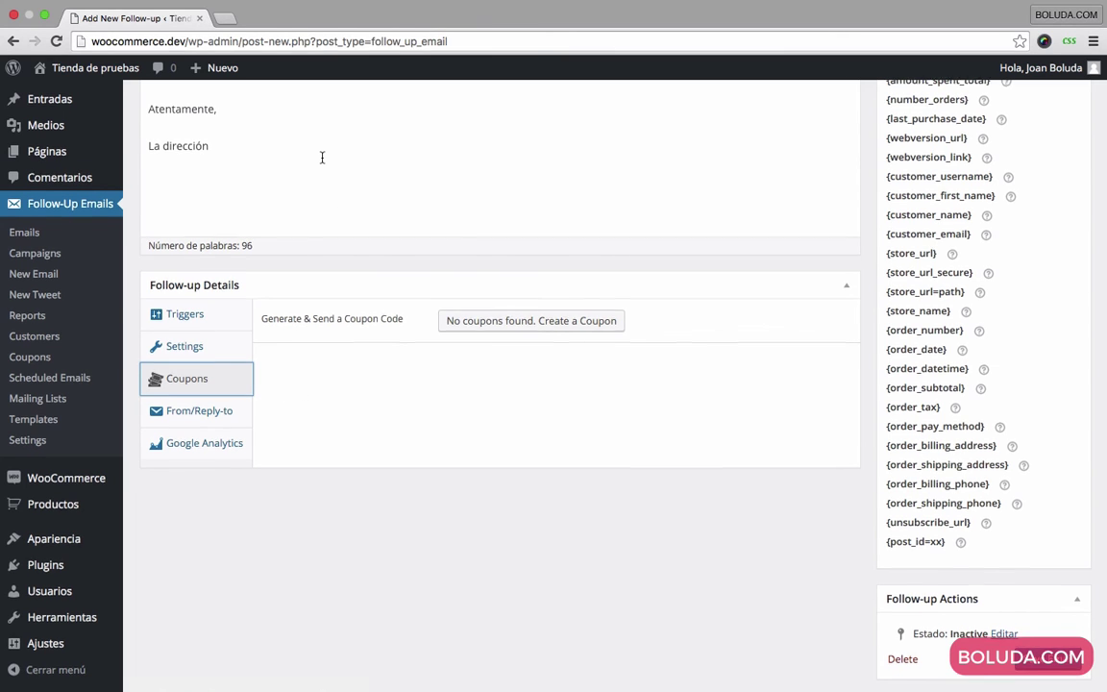
{"action": "scroll", "coordinate": [322, 158], "scroll_direction": "up", "scroll_amount": 5}
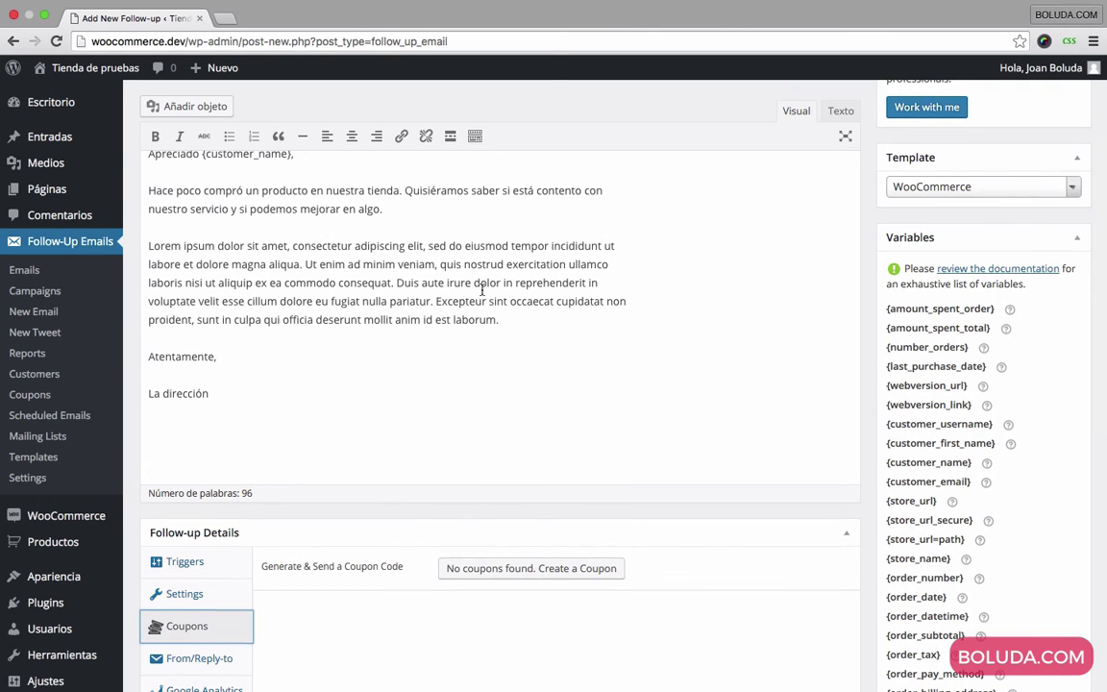
{"action": "scroll", "coordinate": [482, 291], "scroll_direction": "down", "scroll_amount": 5}
{"action": "scroll", "coordinate": [424, 240], "scroll_direction": "up", "scroll_amount": 8}
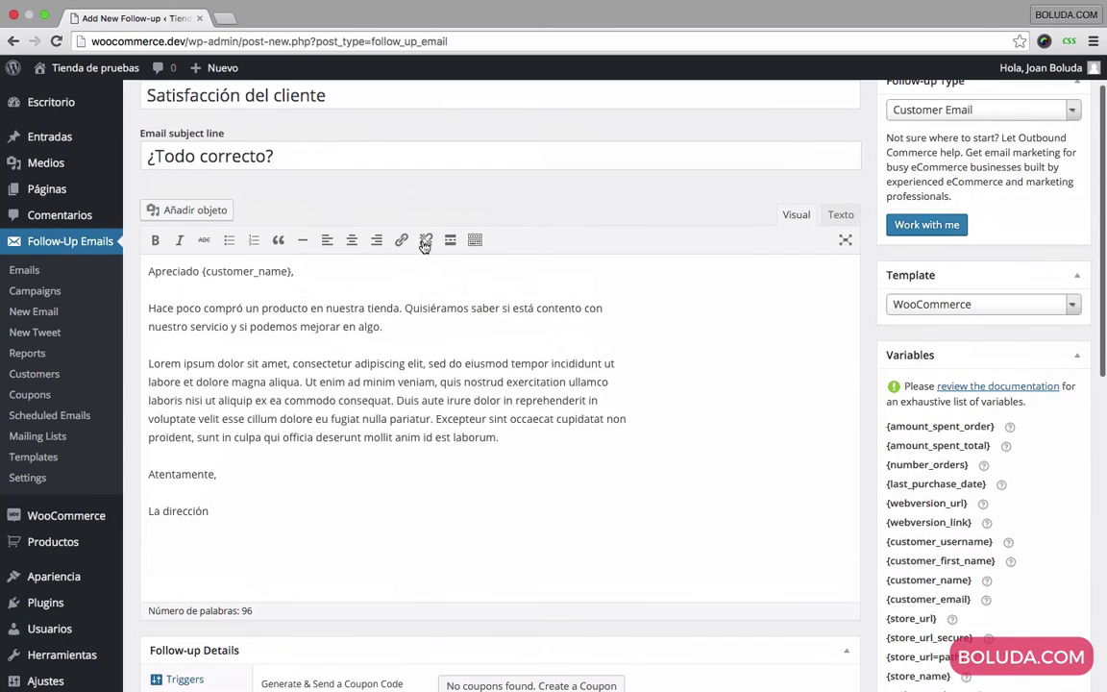
{"action": "scroll", "coordinate": [483, 399], "scroll_direction": "down", "scroll_amount": 6}
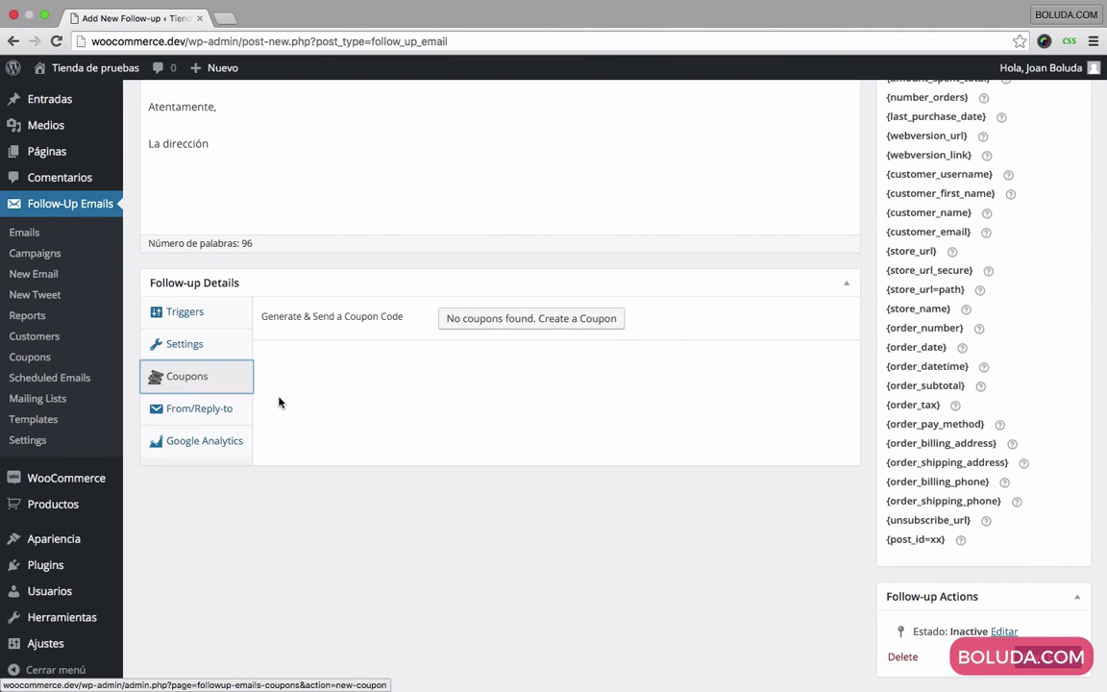
Step: Enter a copy-to e-mail address, reply-to name 'Tienda' and the store's reply-to e-mail address
{"action": "left_click", "coordinate": [216, 410]}
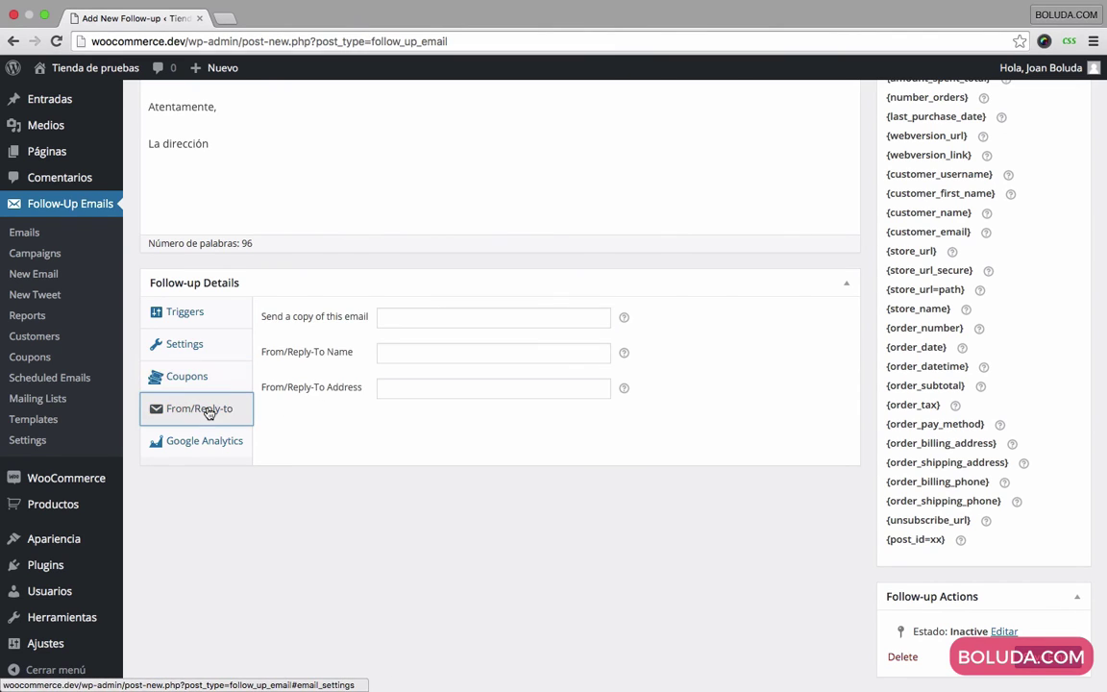
{"action": "left_click", "coordinate": [431, 318]}
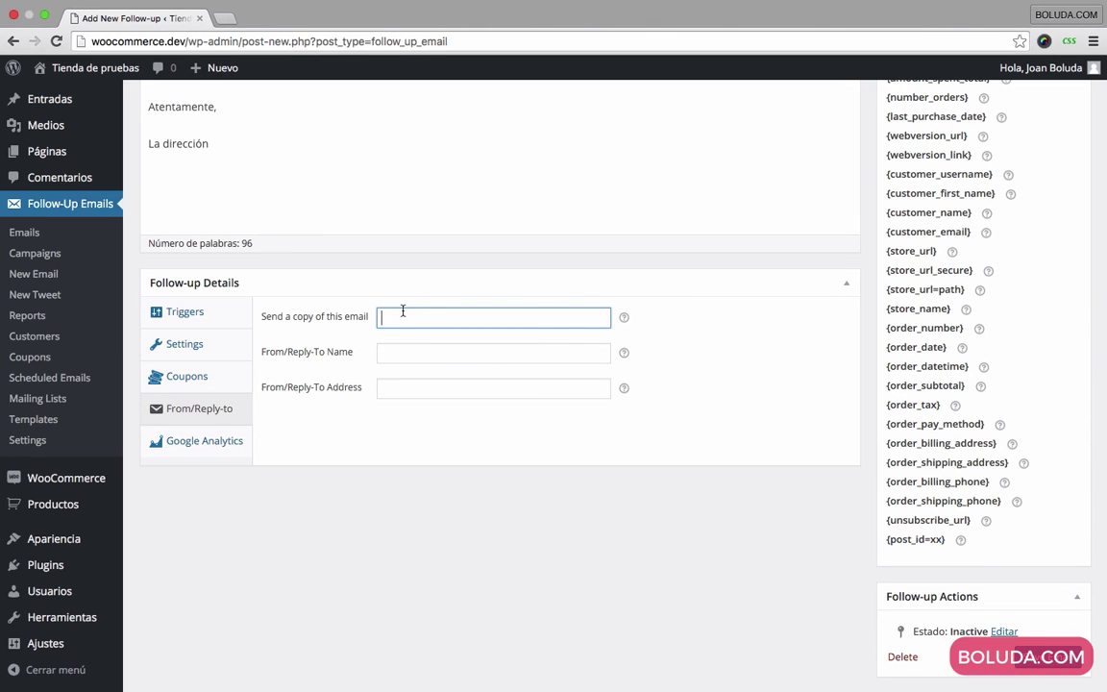
{"action": "left_click", "coordinate": [435, 348]}
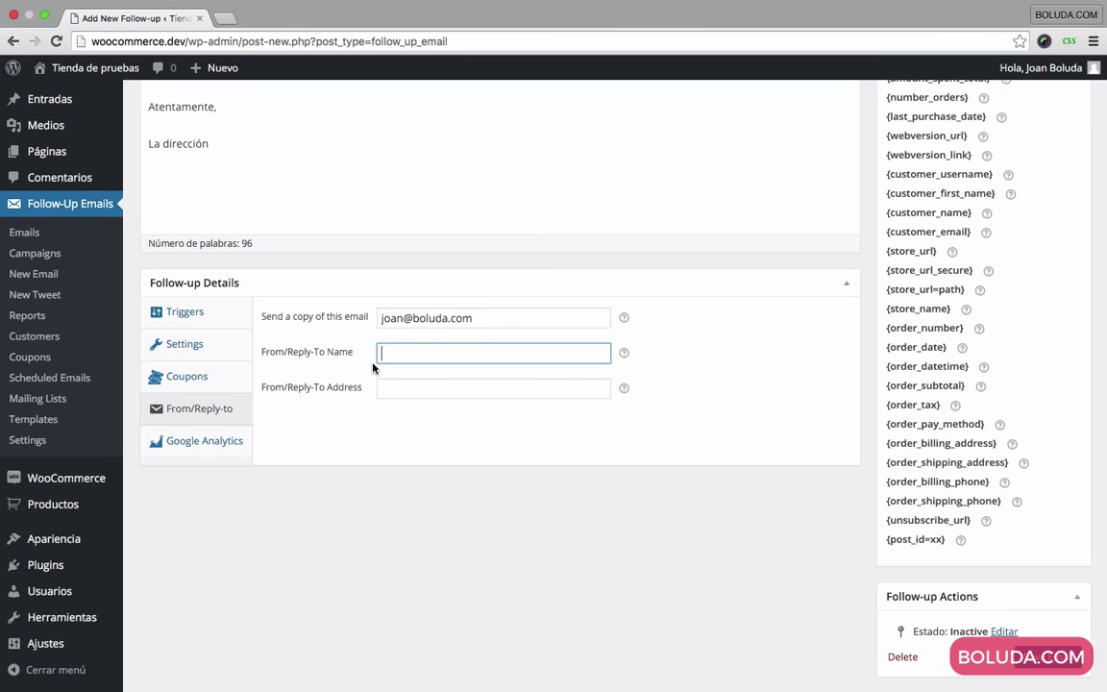
{"action": "type", "text": "Joan"}
{"action": "key", "text": "BackSpace"}
{"action": "key", "text": "BackSpace"}
{"action": "key", "text": "BackSpace"}
{"action": "type", "text": "ienda"}
{"action": "key", "text": "Tab"}
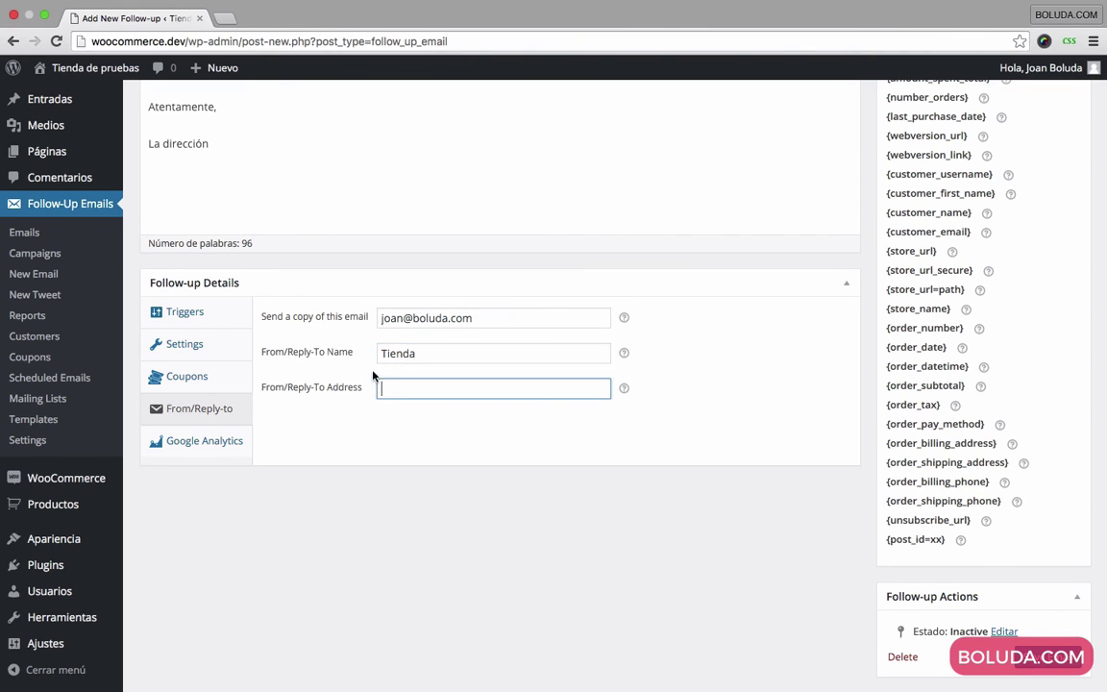
{"action": "type", "text": "tienda@tienda.com"}
{"action": "left_click", "coordinate": [214, 452]}
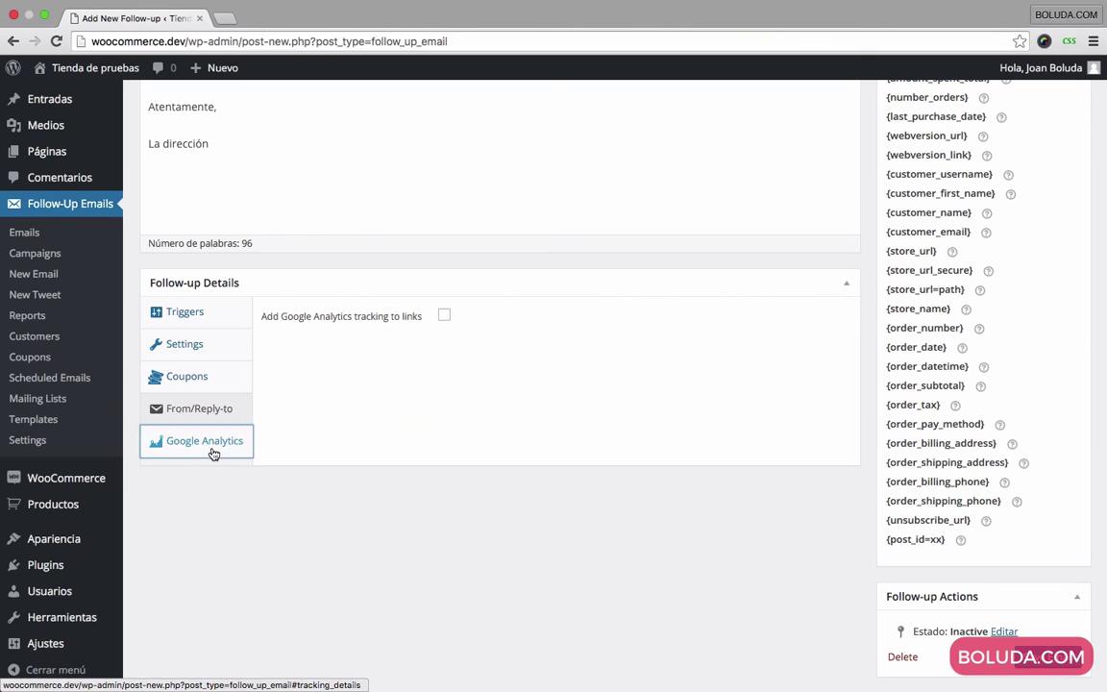
{"action": "left_click", "coordinate": [445, 317]}
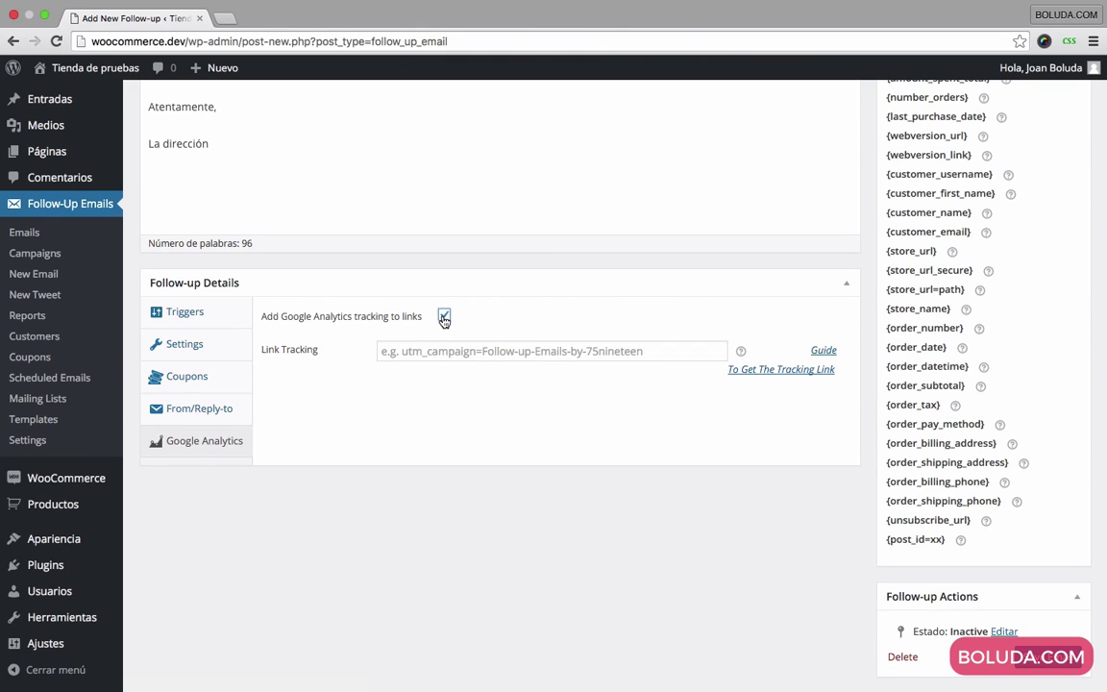
{"action": "left_click", "coordinate": [444, 318]}
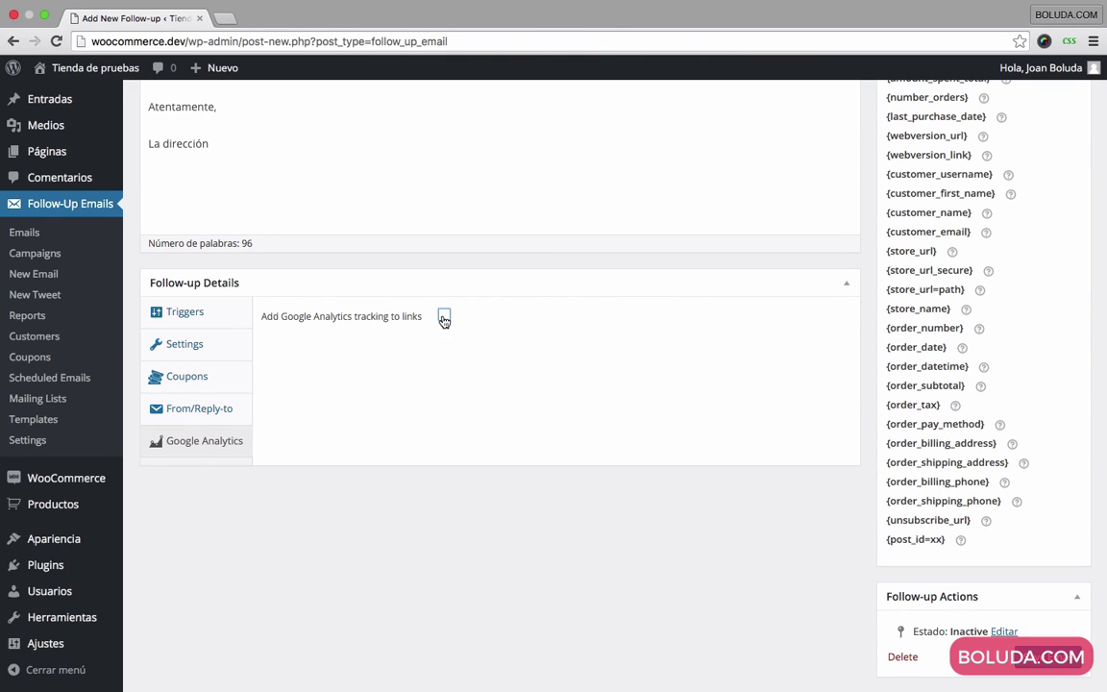
{"action": "left_click", "coordinate": [204, 319]}
{"action": "scroll", "coordinate": [514, 314], "scroll_direction": "up", "scroll_amount": 5}
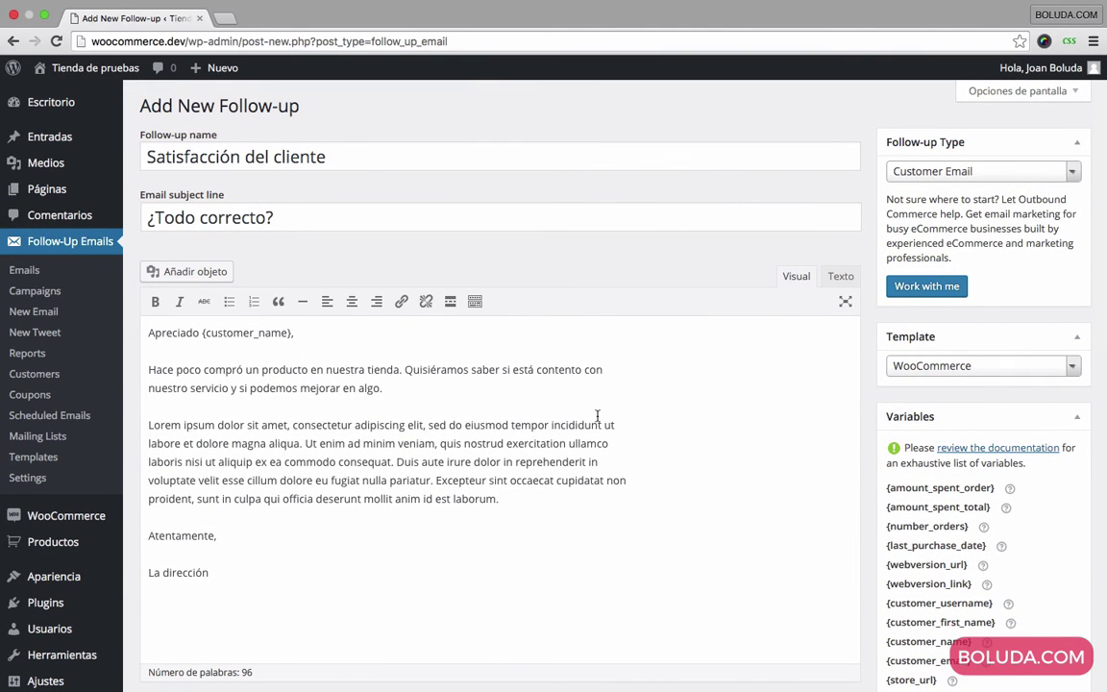
Step: Save the follow-up with Save Email so its status becomes Borrador
{"action": "scroll", "coordinate": [752, 425], "scroll_direction": "down", "scroll_amount": 15}
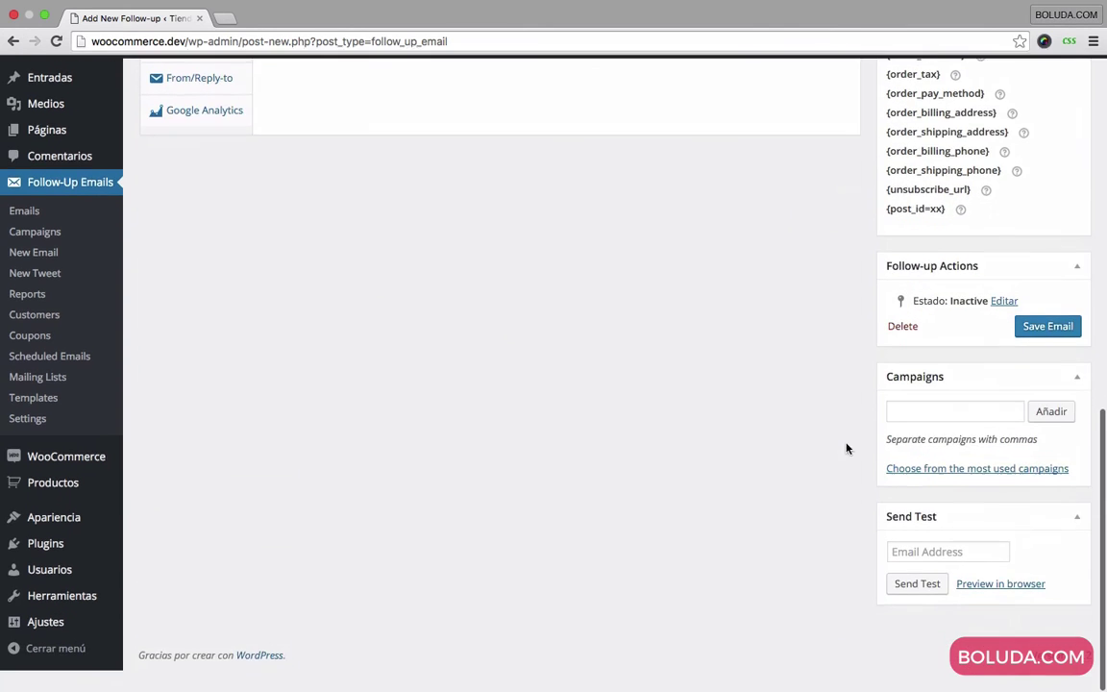
{"action": "left_click", "coordinate": [1050, 347]}
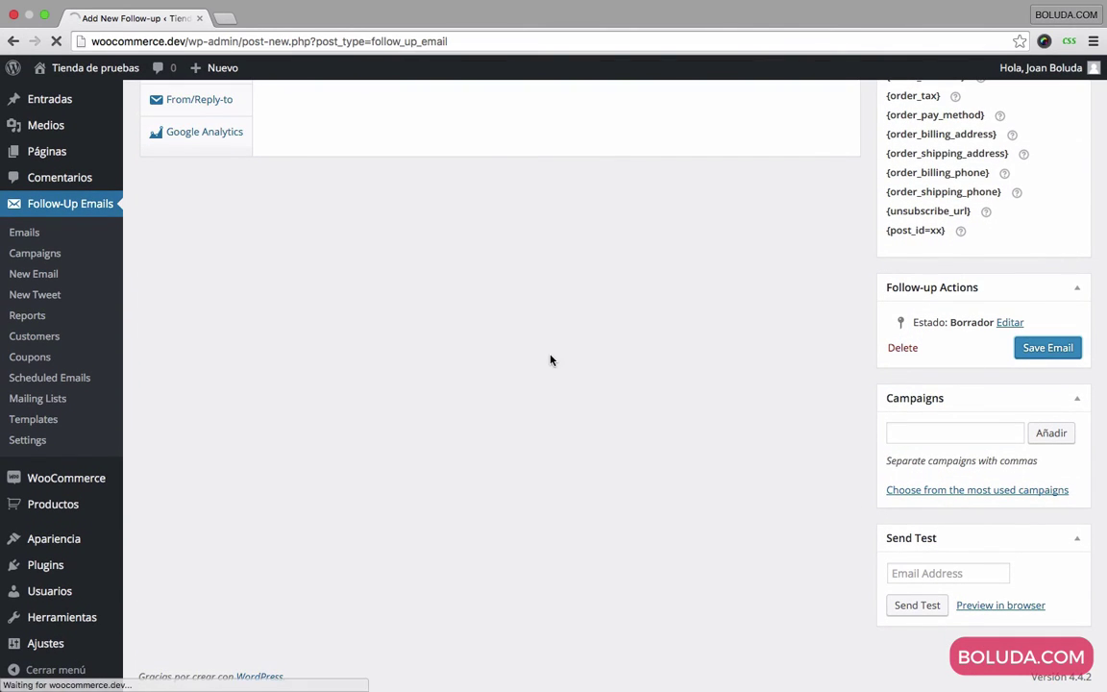